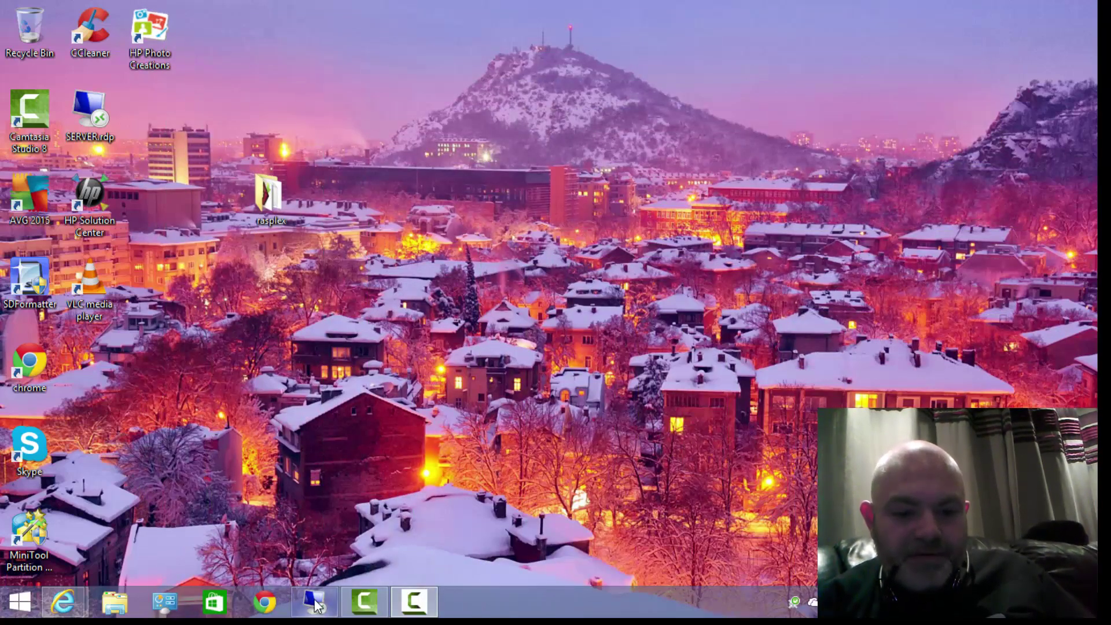
# On the server, browse D: to Annabelle (2014)\BDMV, then switch to the MakeMKV download page.
pyautogui.click(315, 604)
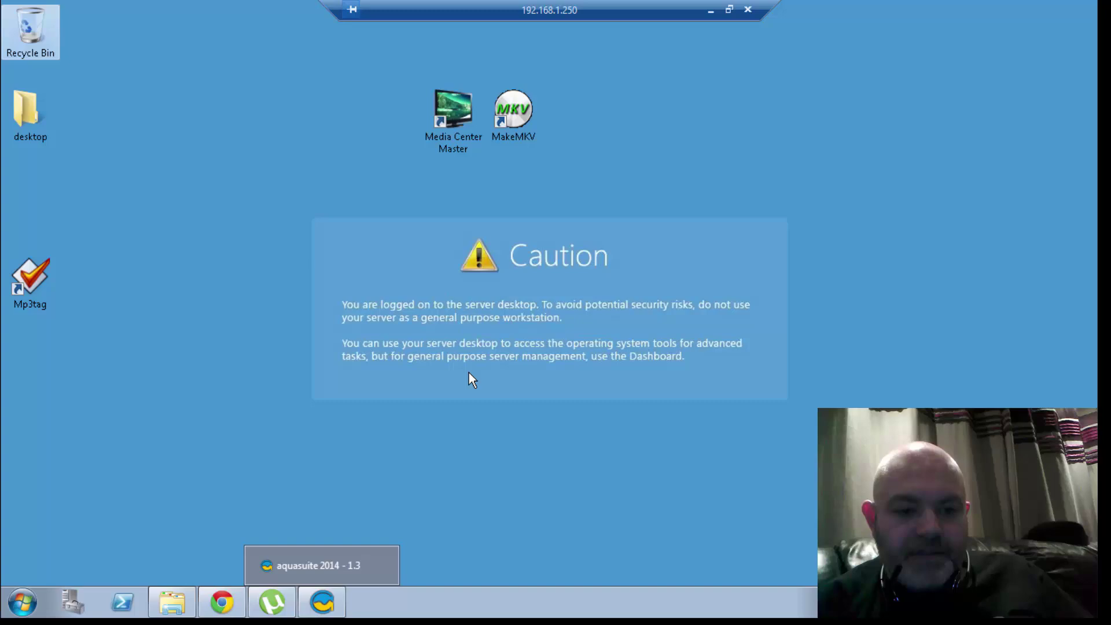
pyautogui.click(169, 598)
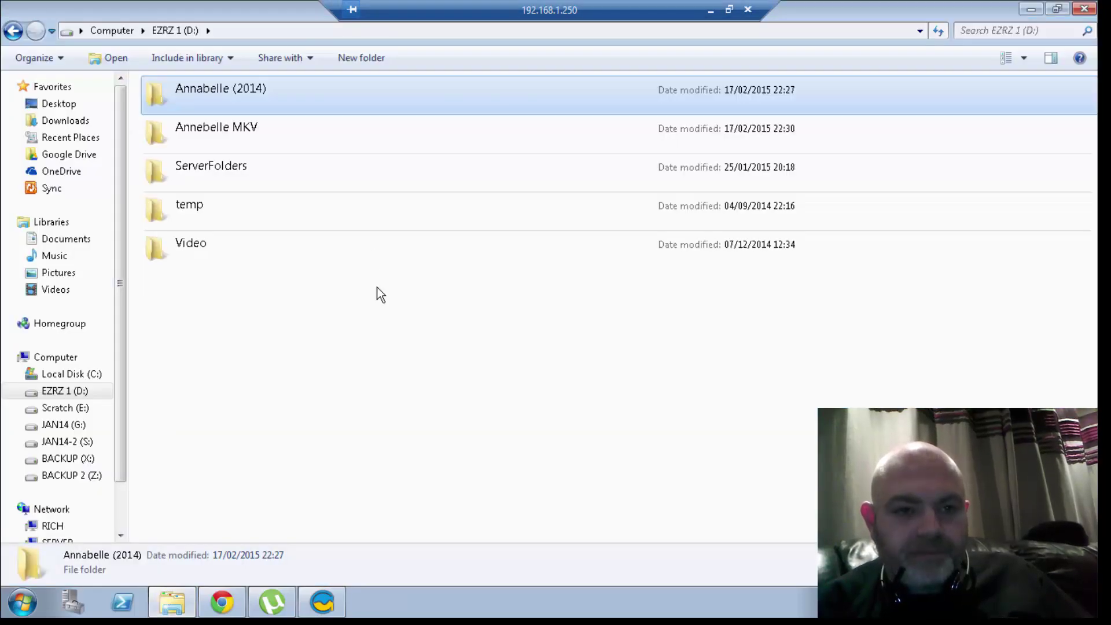
pyautogui.doubleClick(290, 102)
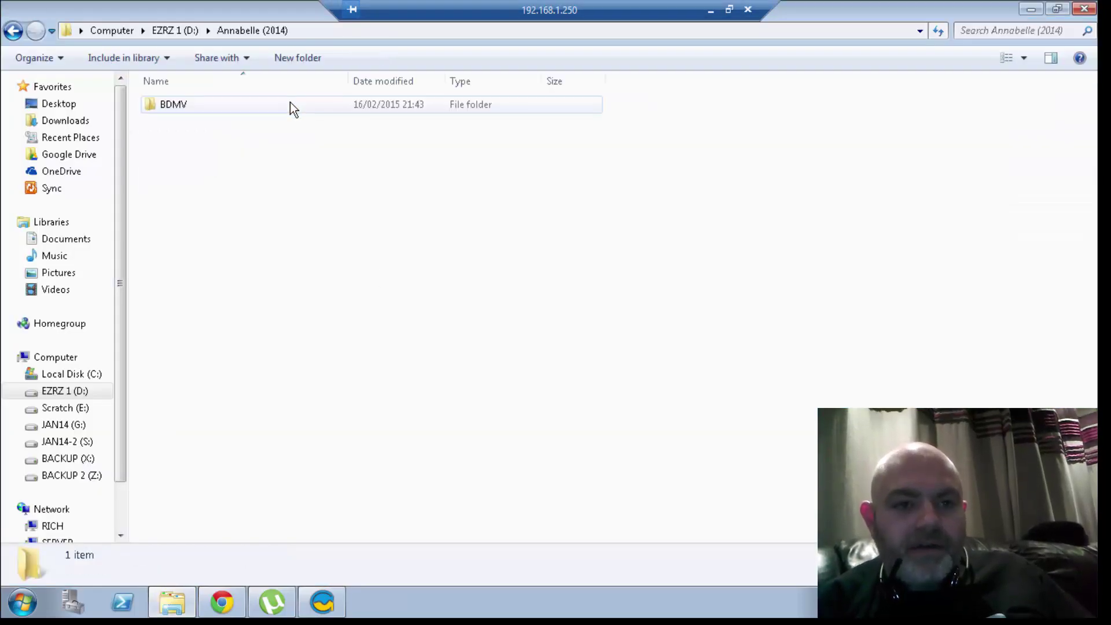
pyautogui.doubleClick(181, 106)
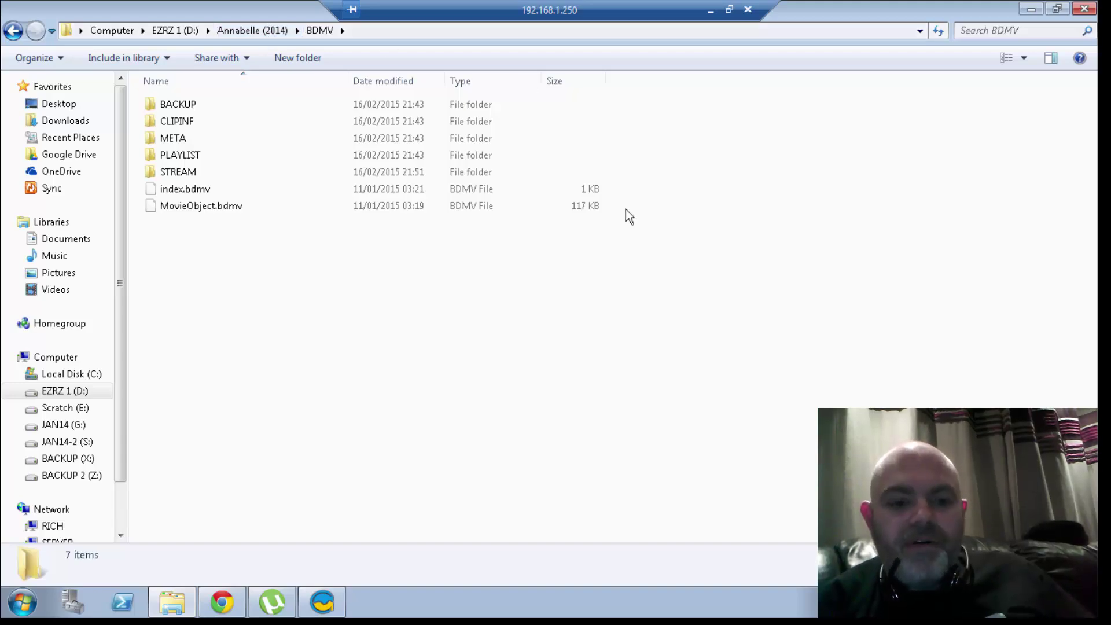
pyautogui.click(221, 606)
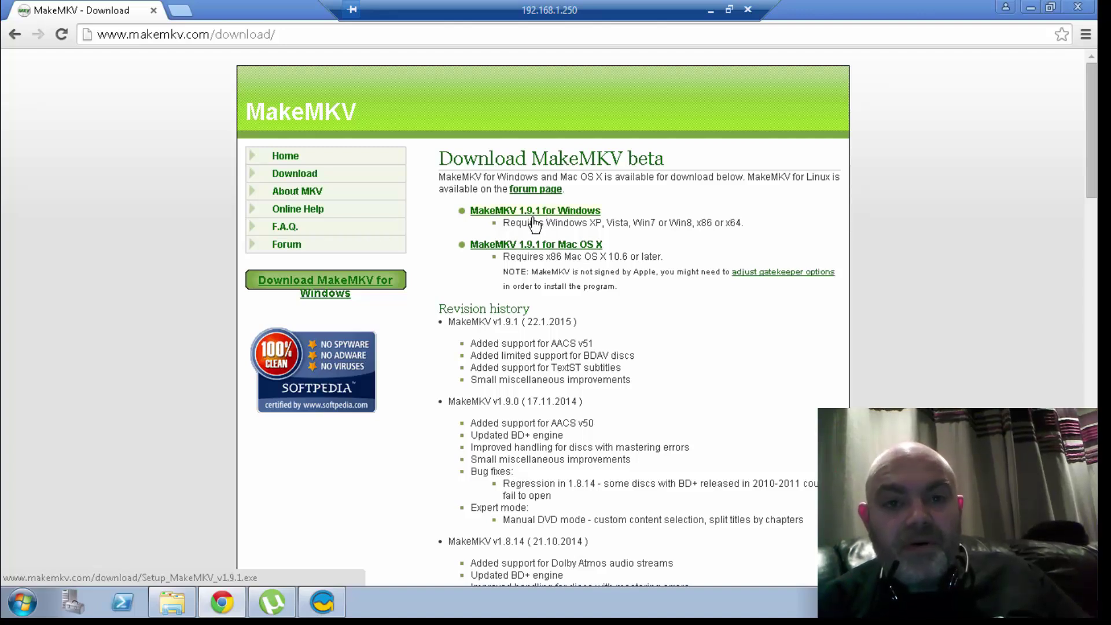
# Download the MakeMKV 1.9.1 Windows installer and exit Chrome while it downloads.
pyautogui.click(542, 213)
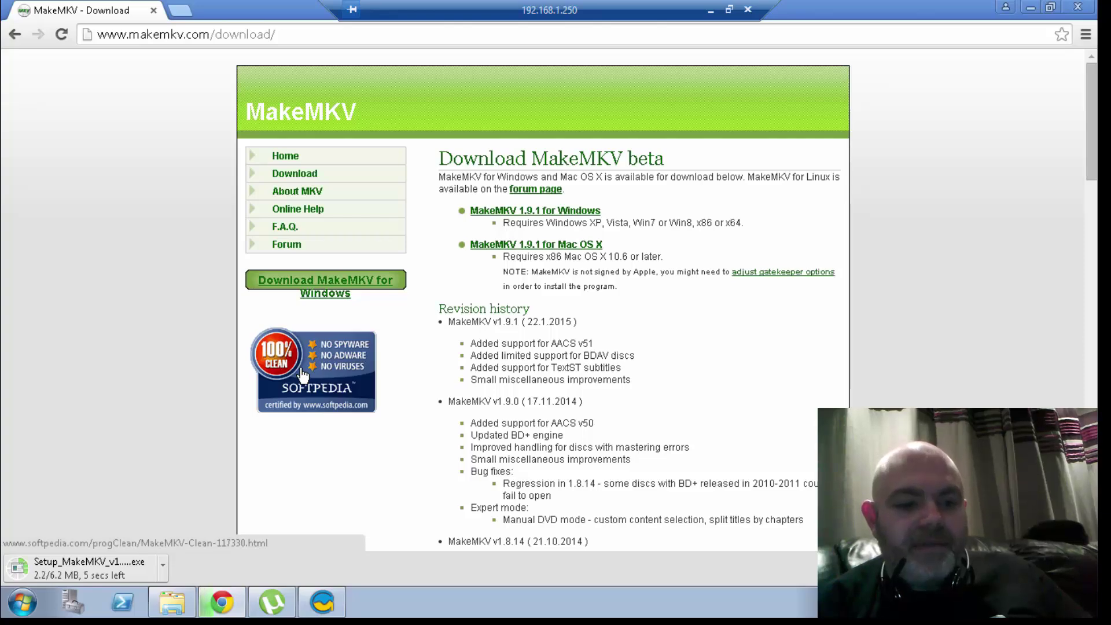
pyautogui.click(1094, 6)
pyautogui.click(561, 149)
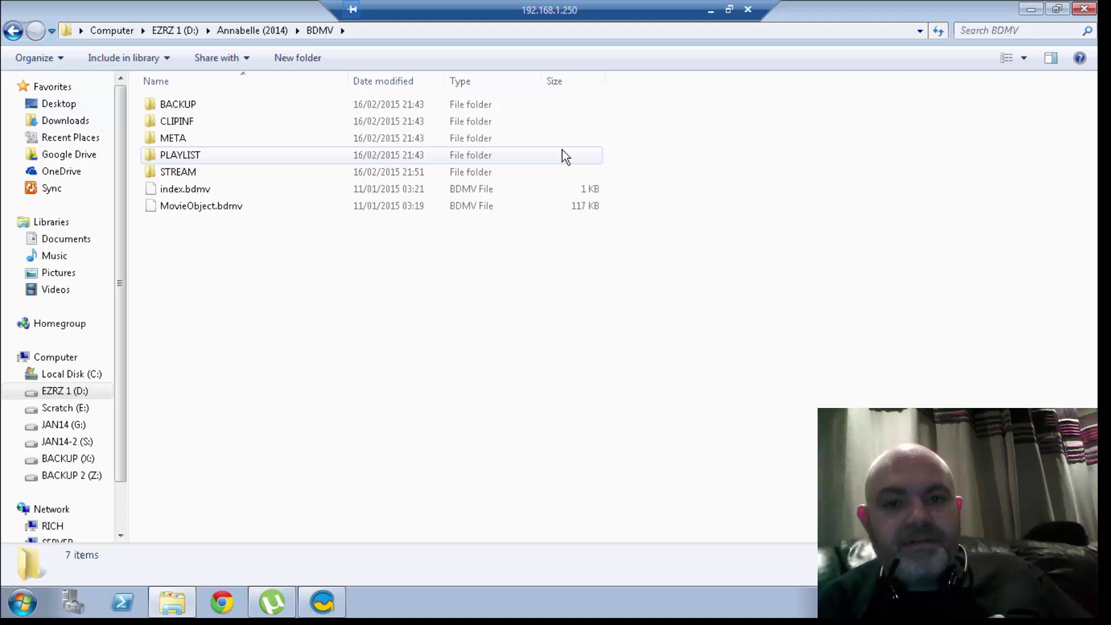
# Close Explorer, start MakeMKV and load D:\Annabelle (2014)\BDMV\index.bdmv as the source.
pyautogui.click(1083, 9)
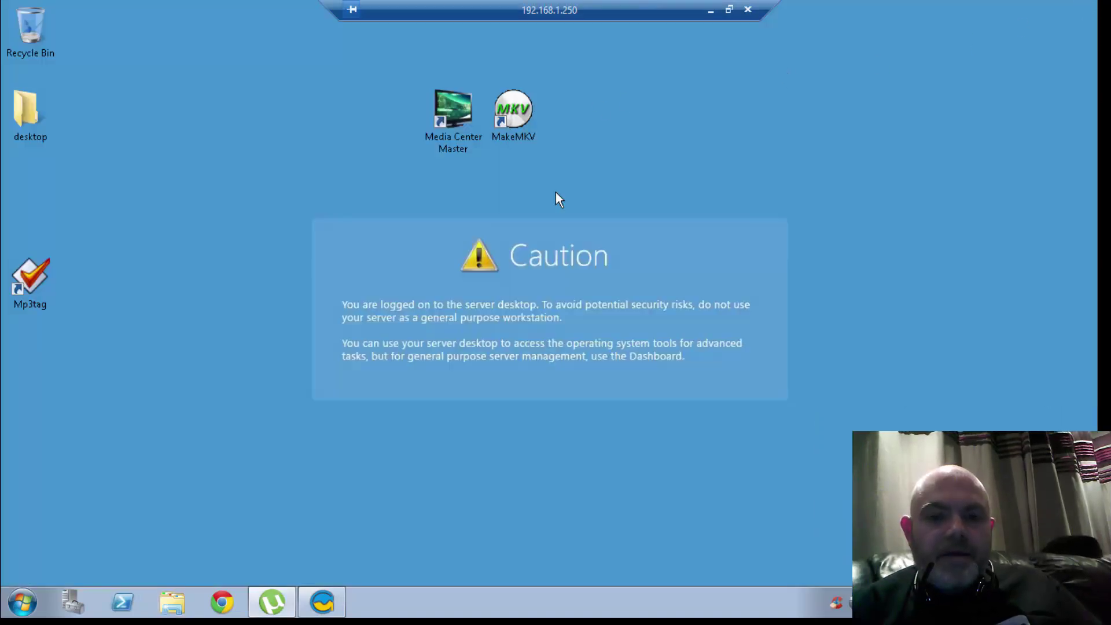
pyautogui.doubleClick(511, 116)
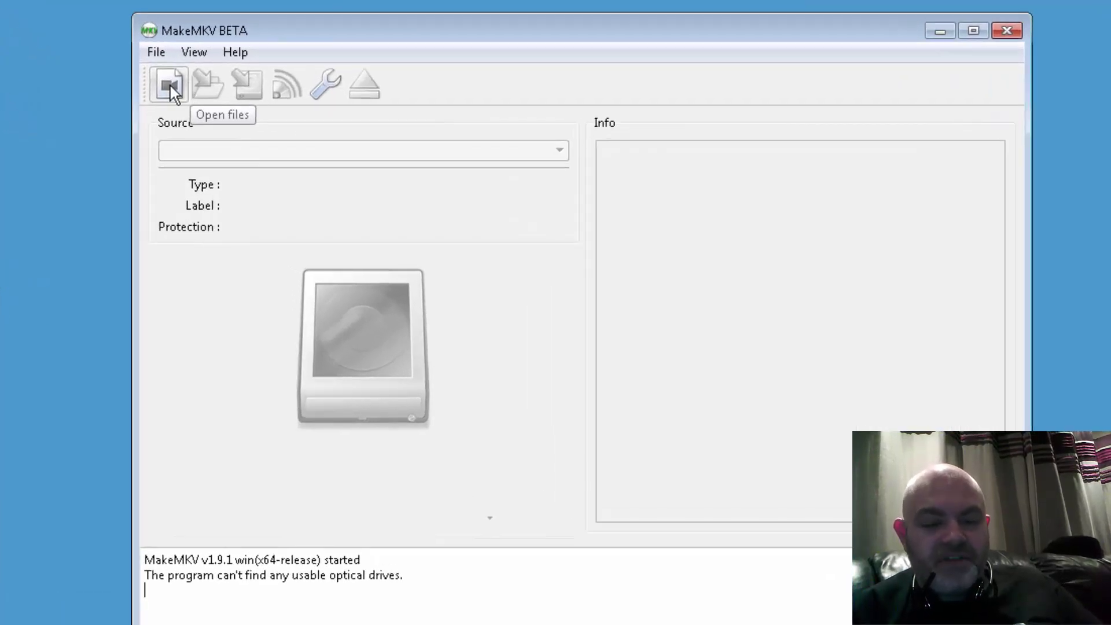
pyautogui.click(171, 85)
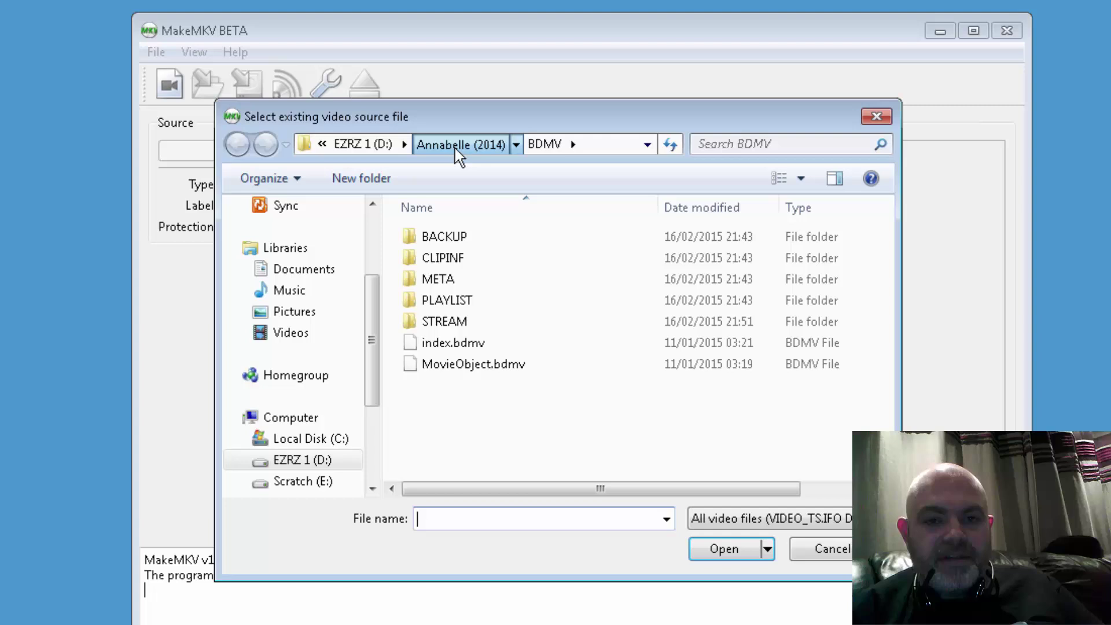
pyautogui.click(454, 146)
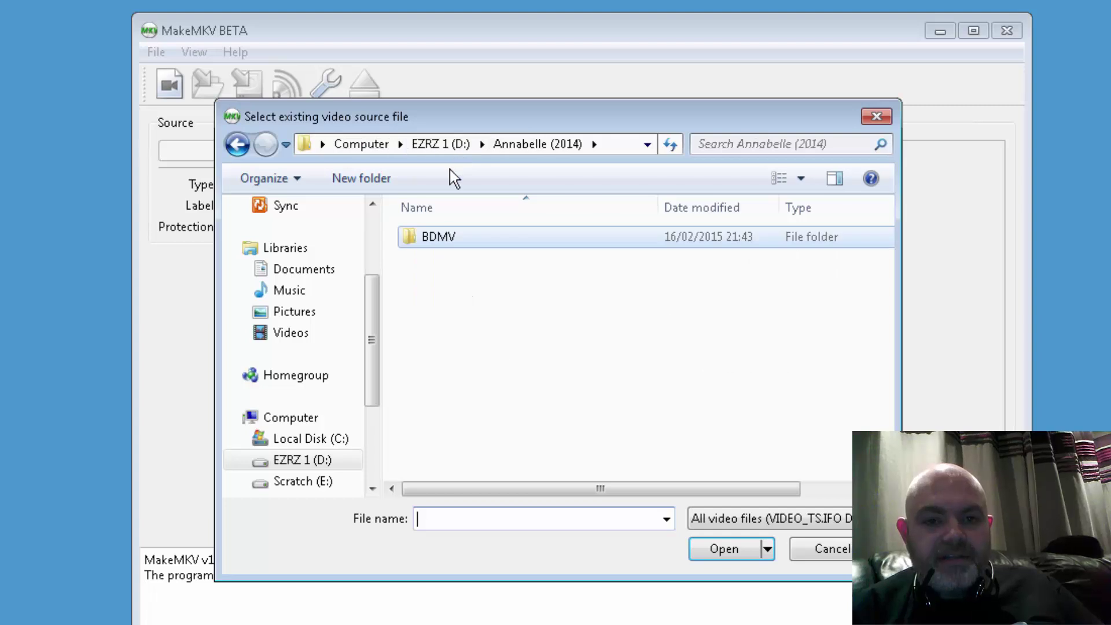
pyautogui.doubleClick(443, 240)
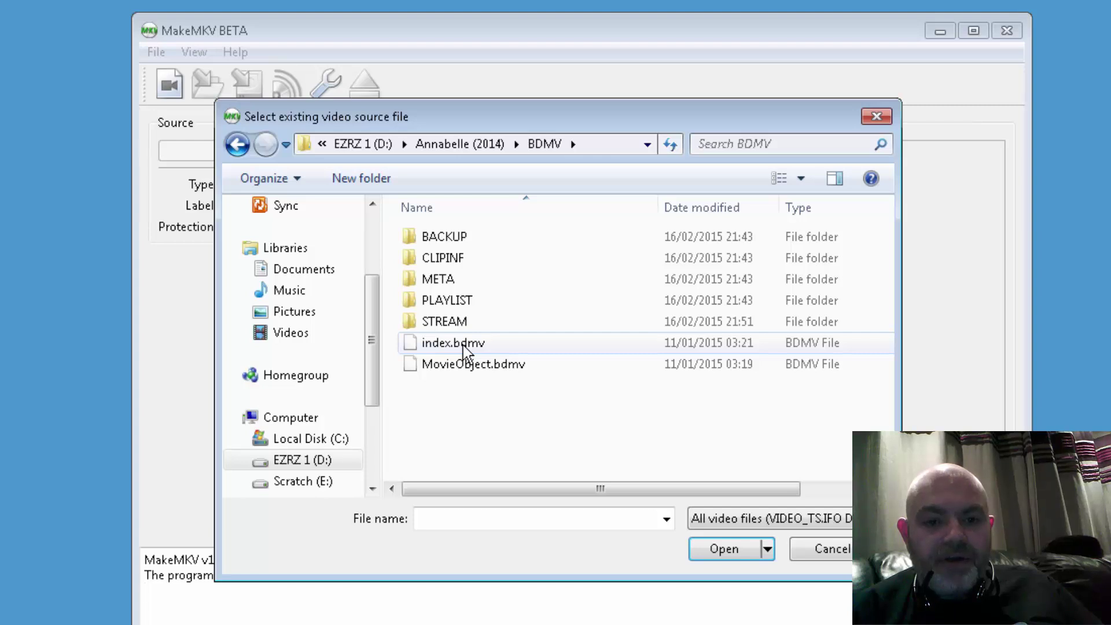
pyautogui.doubleClick(463, 346)
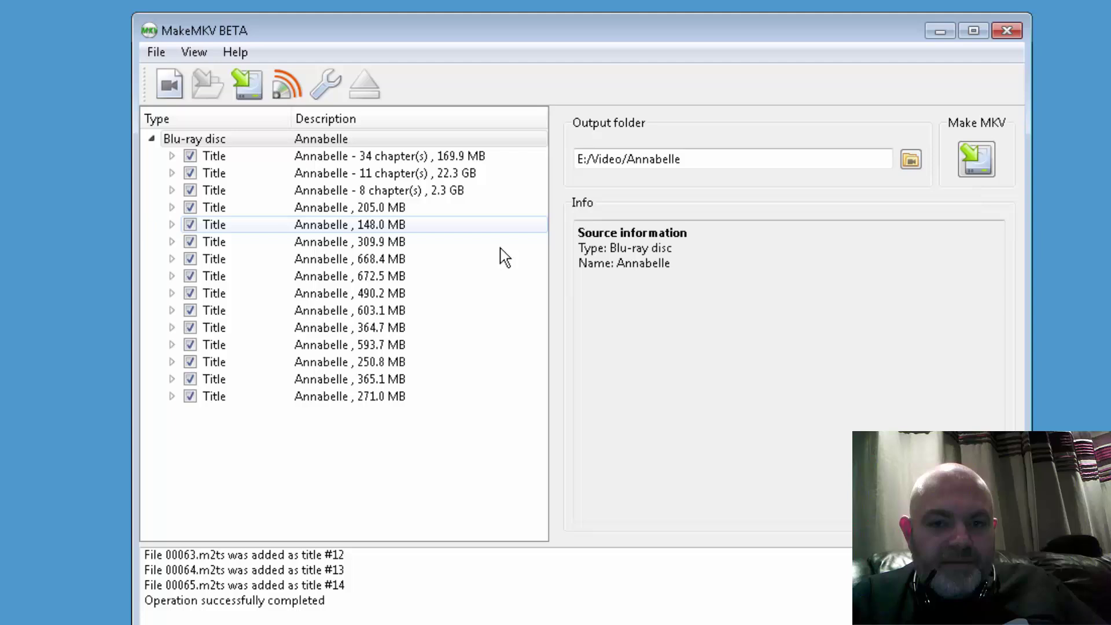
# Select the Annabelle disc and change MakeMKV's output folder to D:\Annebelle MKV.
pyautogui.click(301, 139)
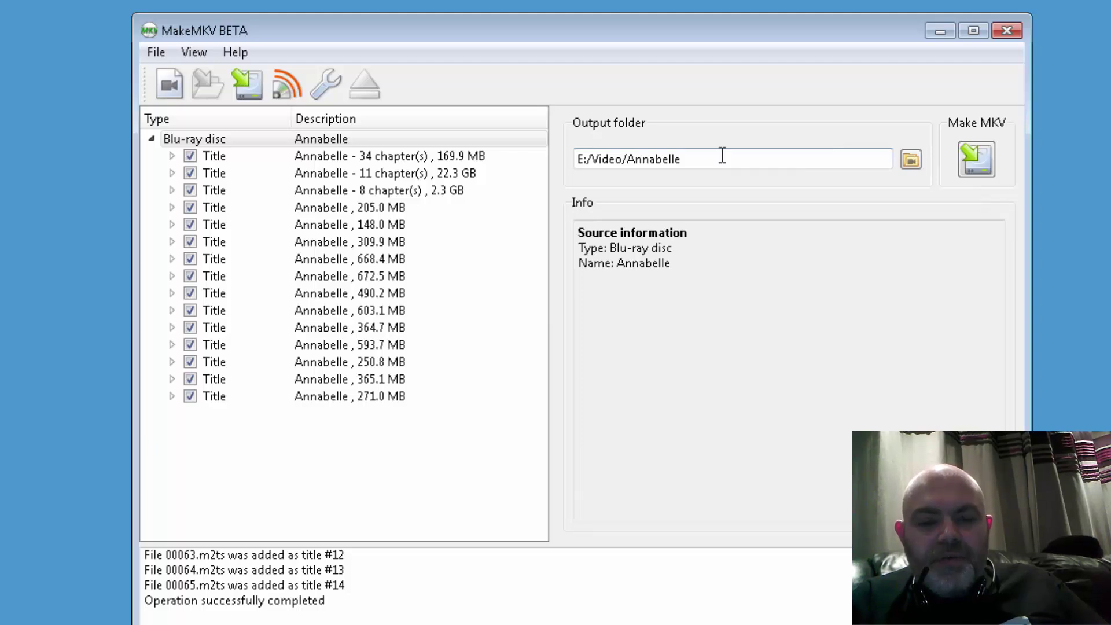
pyautogui.click(910, 160)
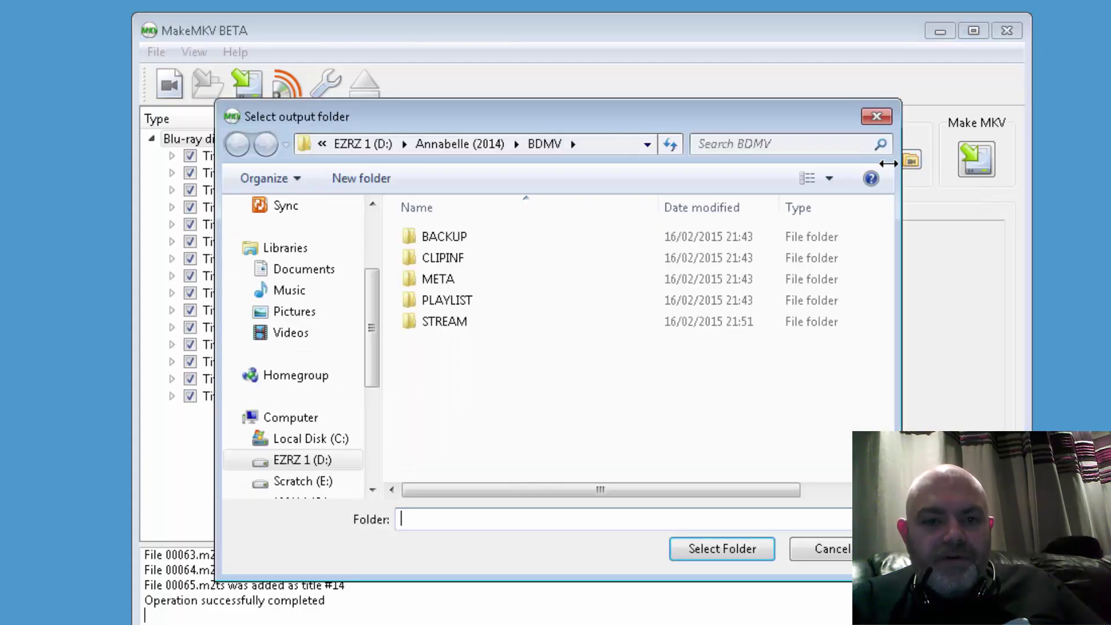
pyautogui.click(373, 146)
pyautogui.doubleClick(470, 260)
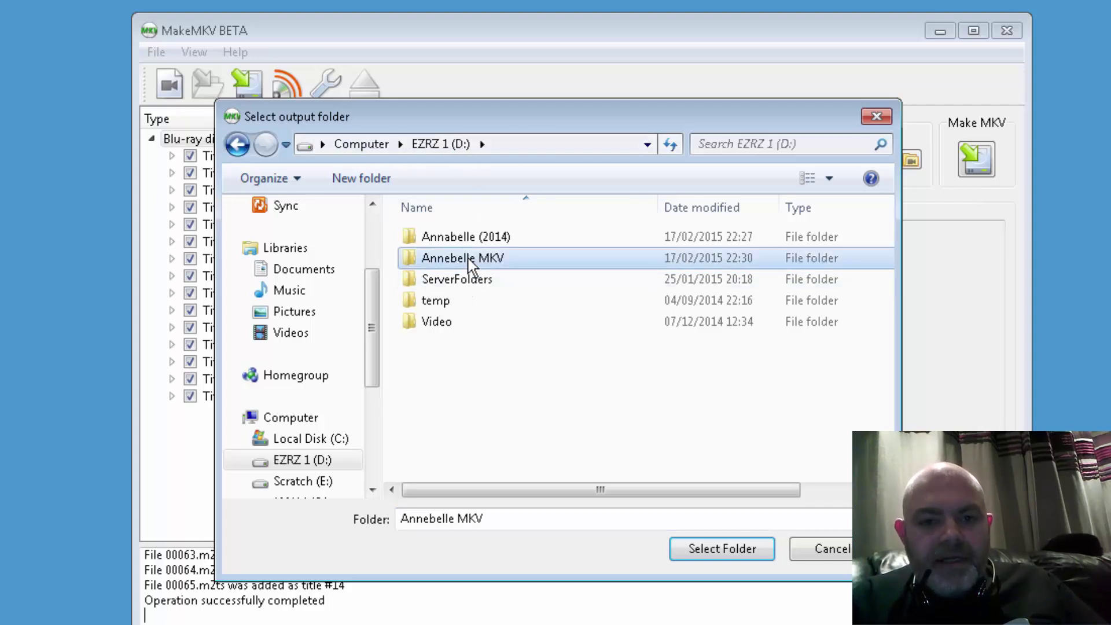
pyautogui.click(696, 544)
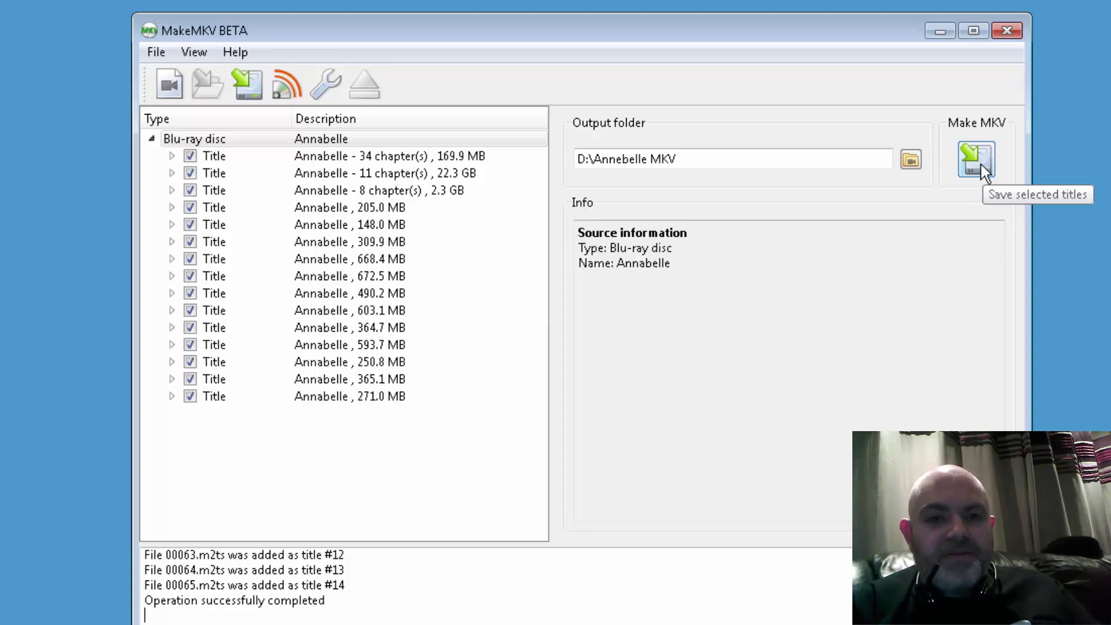
# Close MakeMKV and show D:\Annebelle MKV in a resized, taller Explorer window.
pyautogui.click(1010, 29)
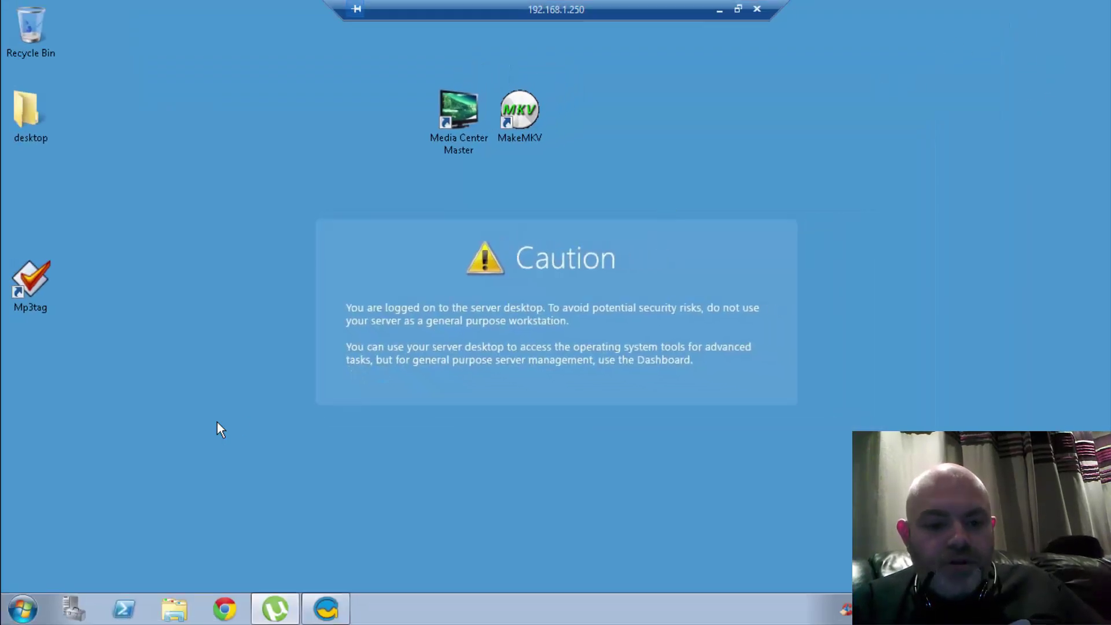
pyautogui.click(176, 609)
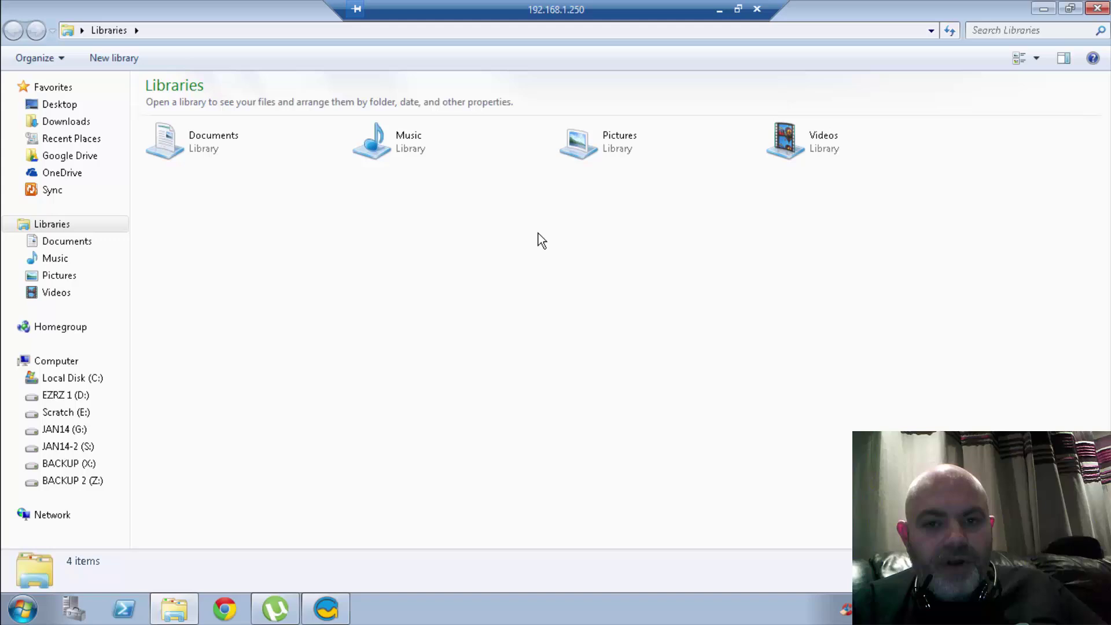
pyautogui.click(308, 36)
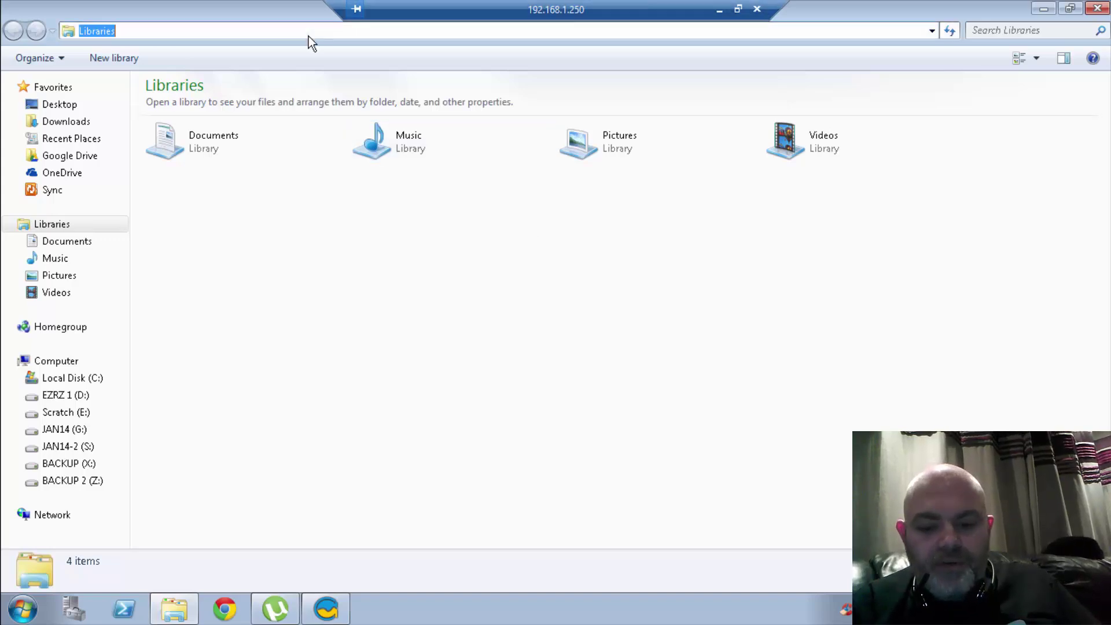
pyautogui.write('d:')
pyautogui.press('Return')
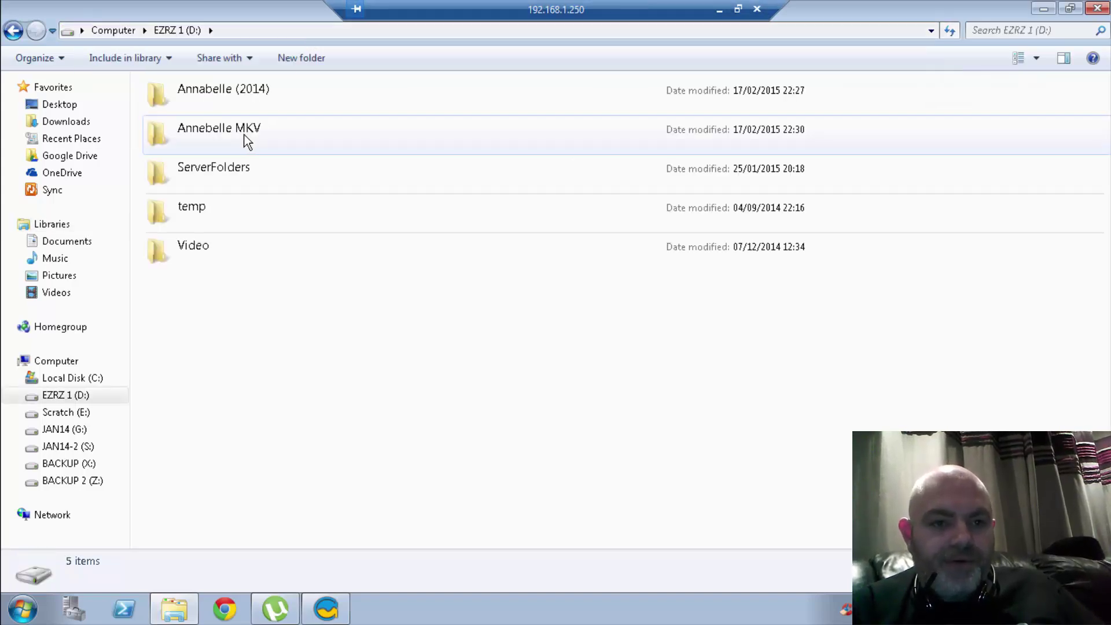
pyautogui.doubleClick(244, 134)
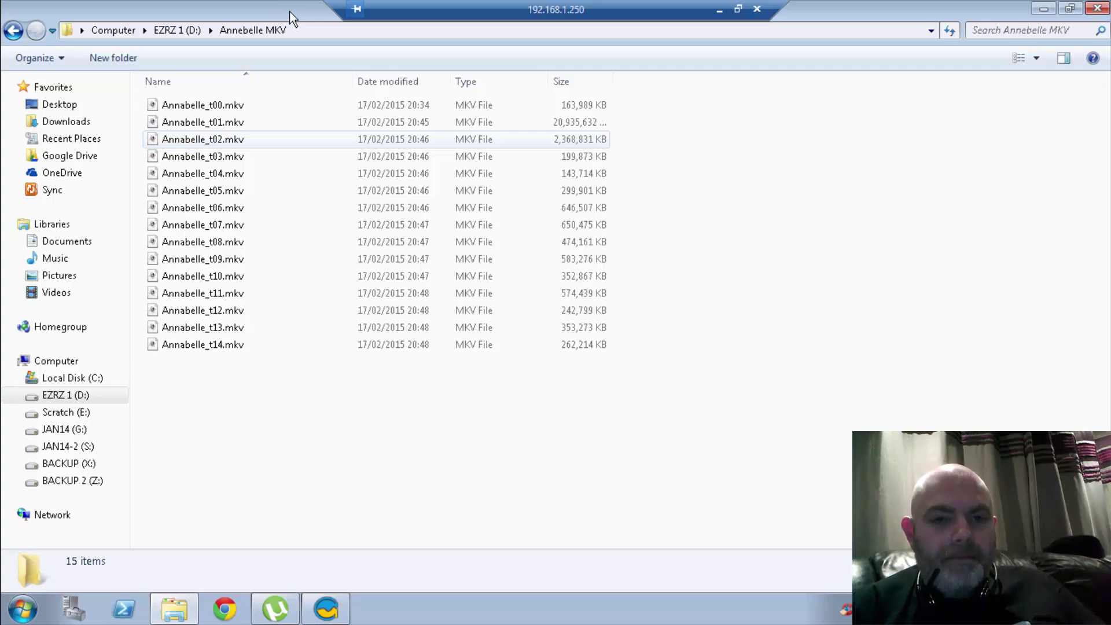
pyautogui.press('super+Down')
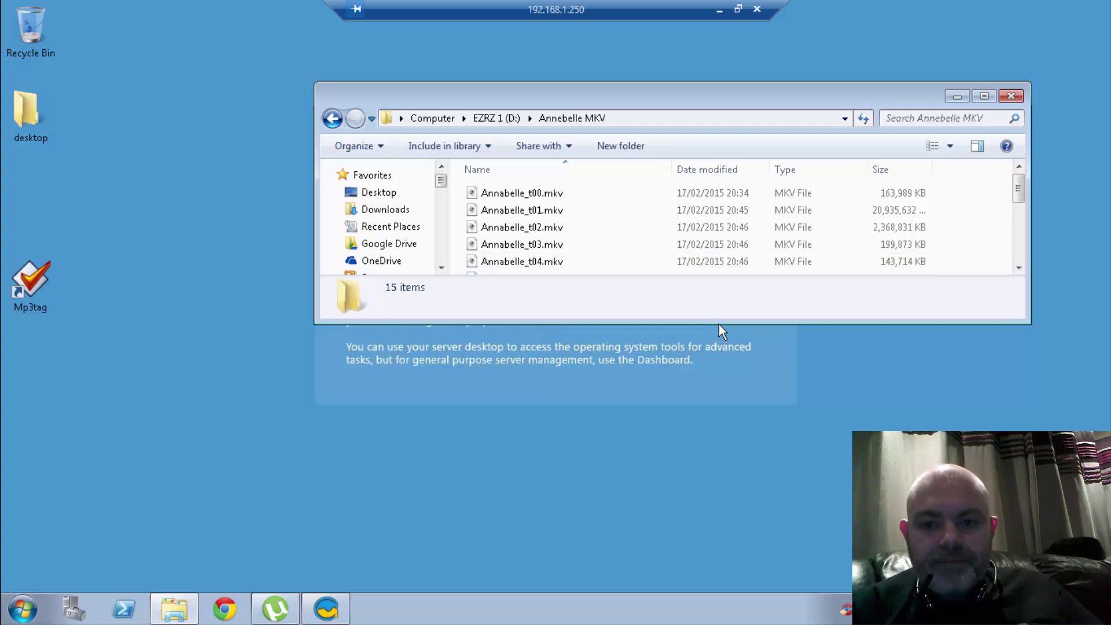
pyautogui.moveTo(713, 321); pyautogui.dragTo(682, 469)
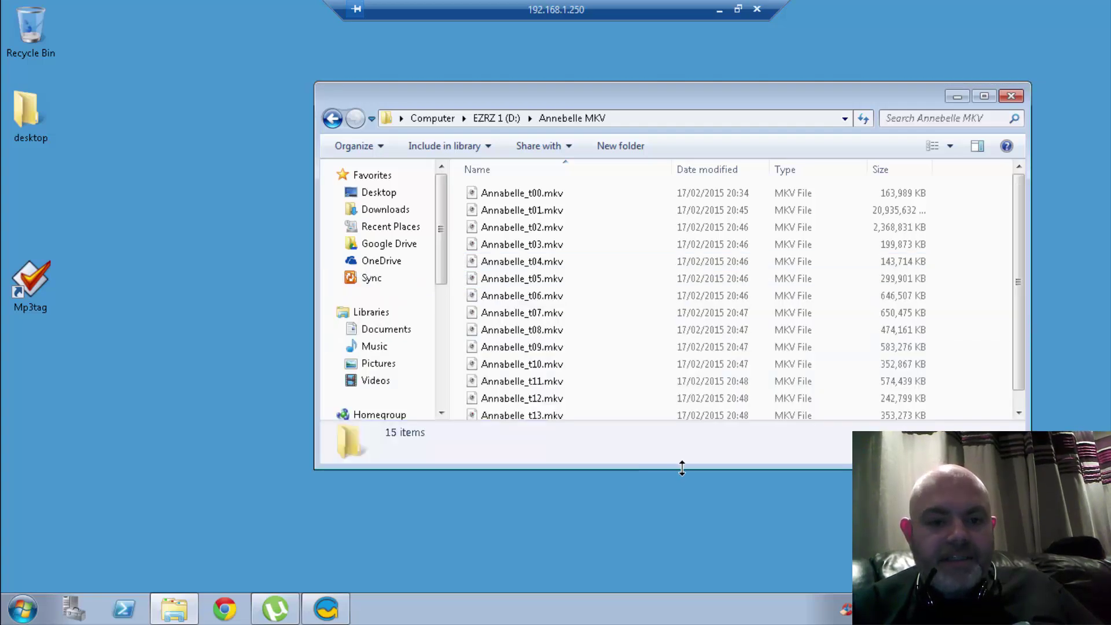
pyautogui.click(176, 617)
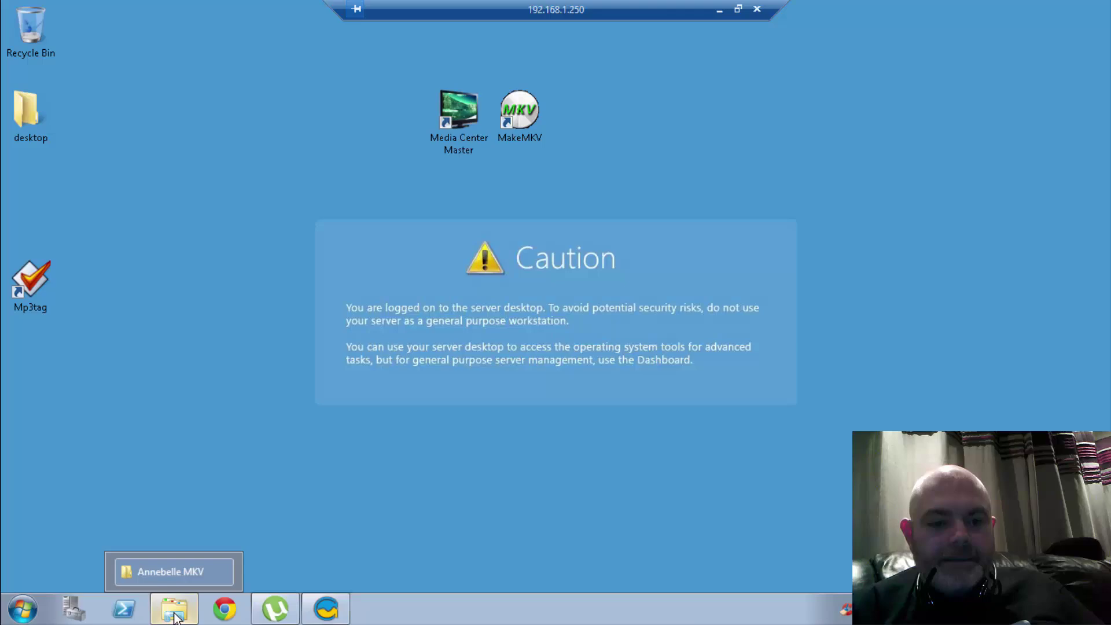
pyautogui.click(176, 617)
# Show D:\ServerFolders\Horror Movies in a second Explorer window at the lower left.
pyautogui.middleClick(175, 617)
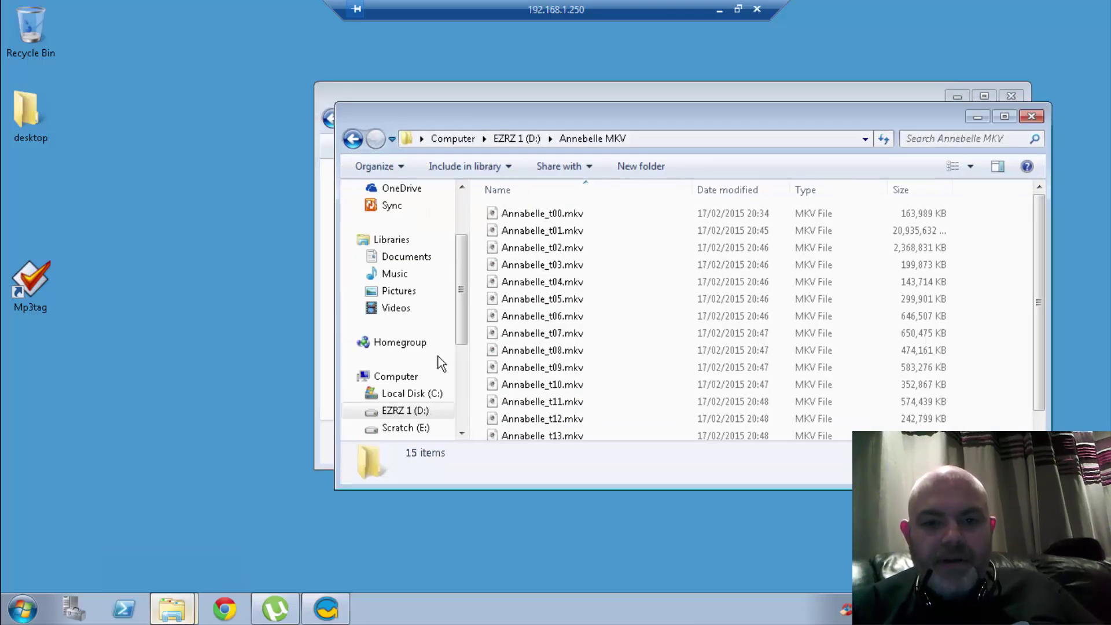
pyautogui.moveTo(623, 121)
pyautogui.mouseDown()
pyautogui.moveTo(173, 177)
pyautogui.moveTo(234, 176)
pyautogui.mouseUp()
pyautogui.click(98, 193)
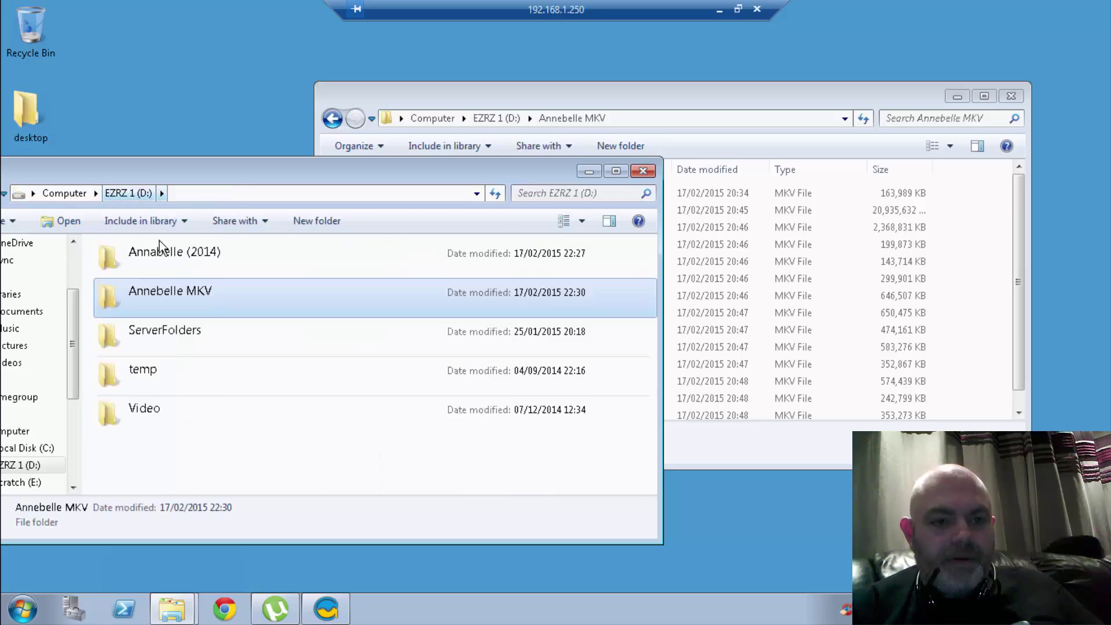
pyautogui.click(161, 337)
pyautogui.doubleClick(161, 336)
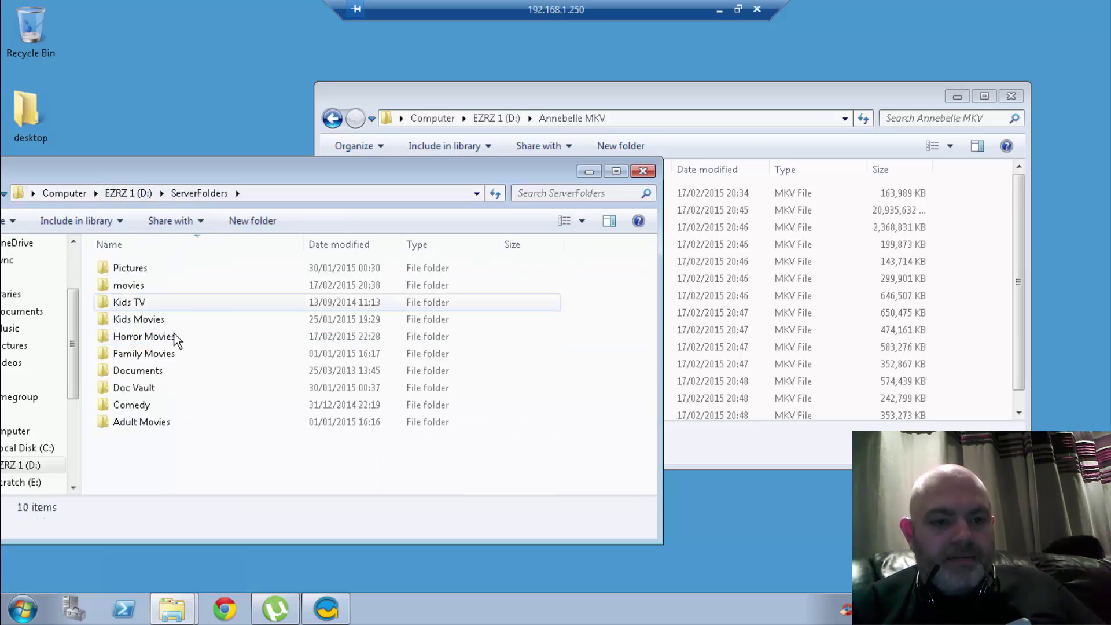
pyautogui.doubleClick(163, 337)
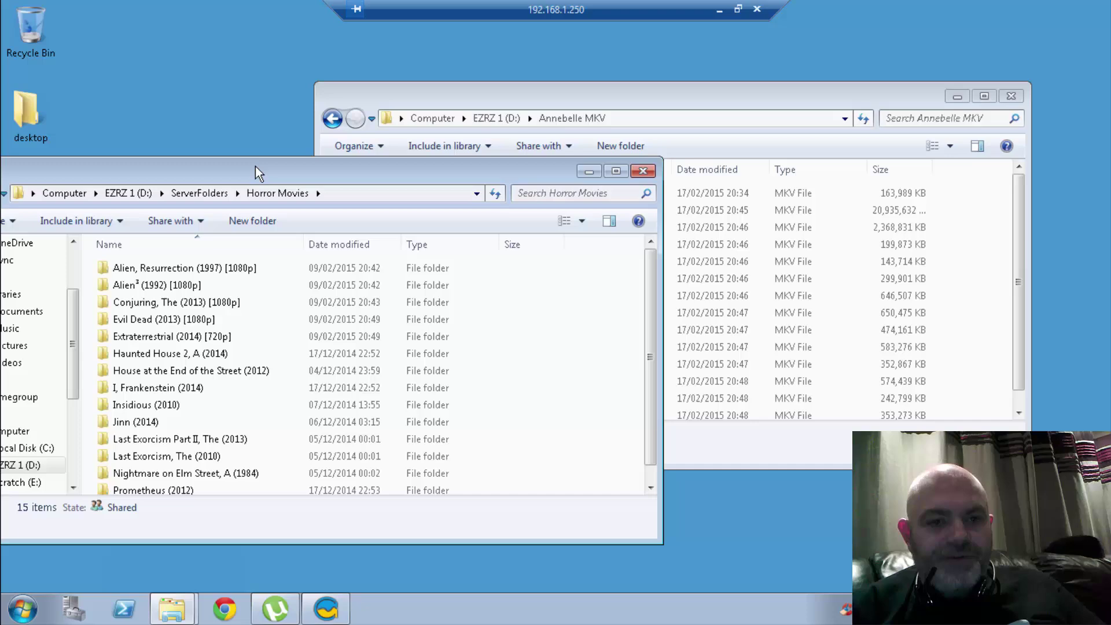
pyautogui.moveTo(256, 153); pyautogui.dragTo(257, 76)
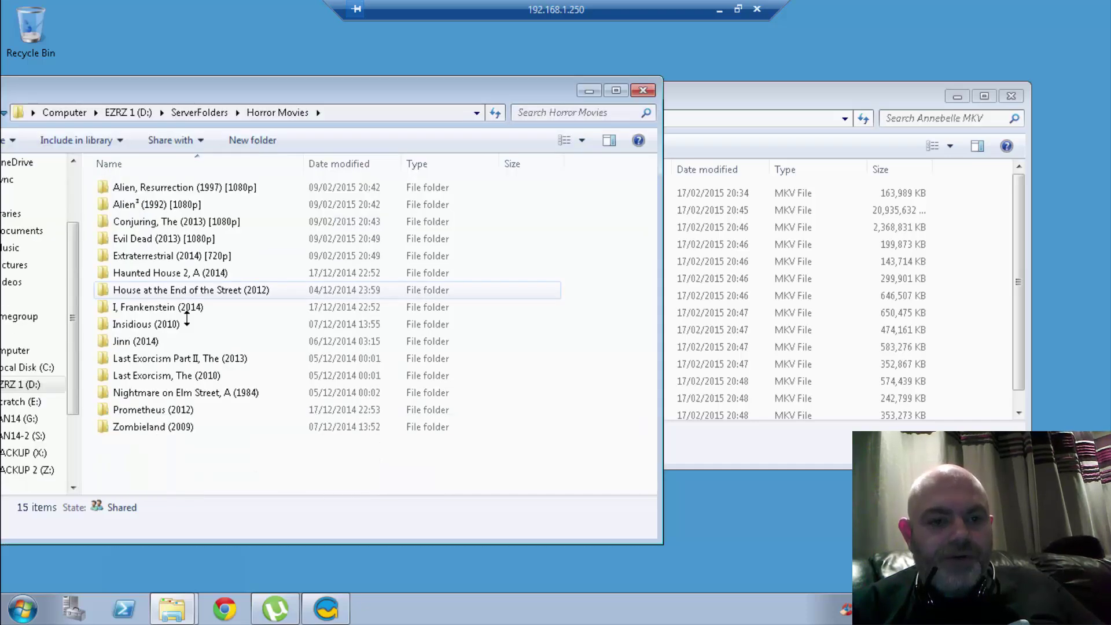
# Add a new folder named 'Annebelle (2014)' in Horror Movies, then select Annabelle_t01.mkv.
pyautogui.rightClick(131, 449)
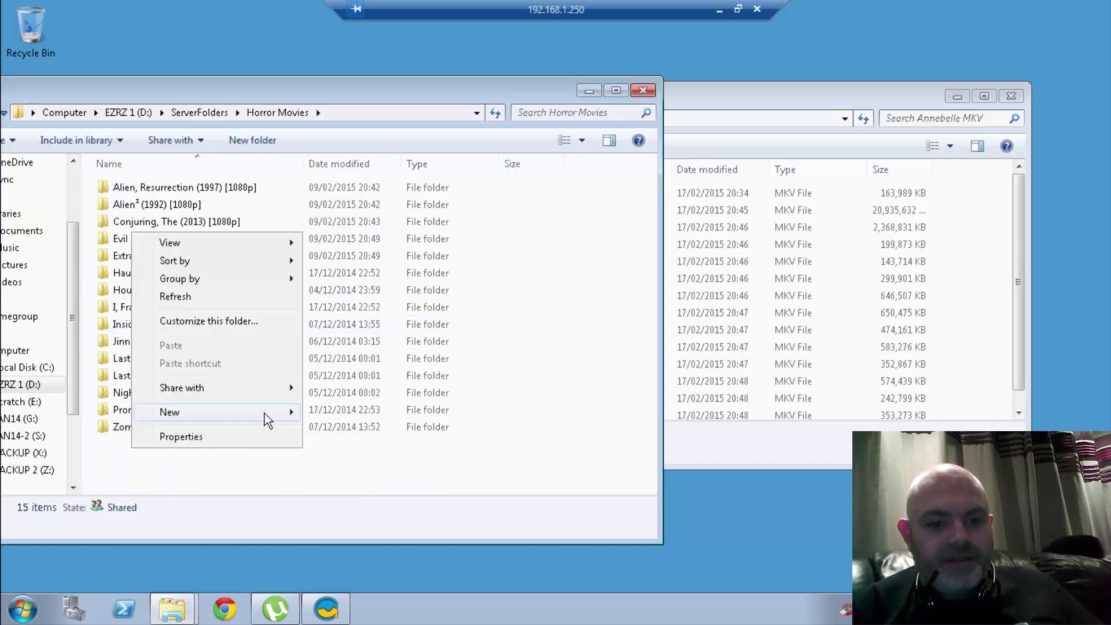
pyautogui.moveTo(265, 411)
pyautogui.click(361, 415)
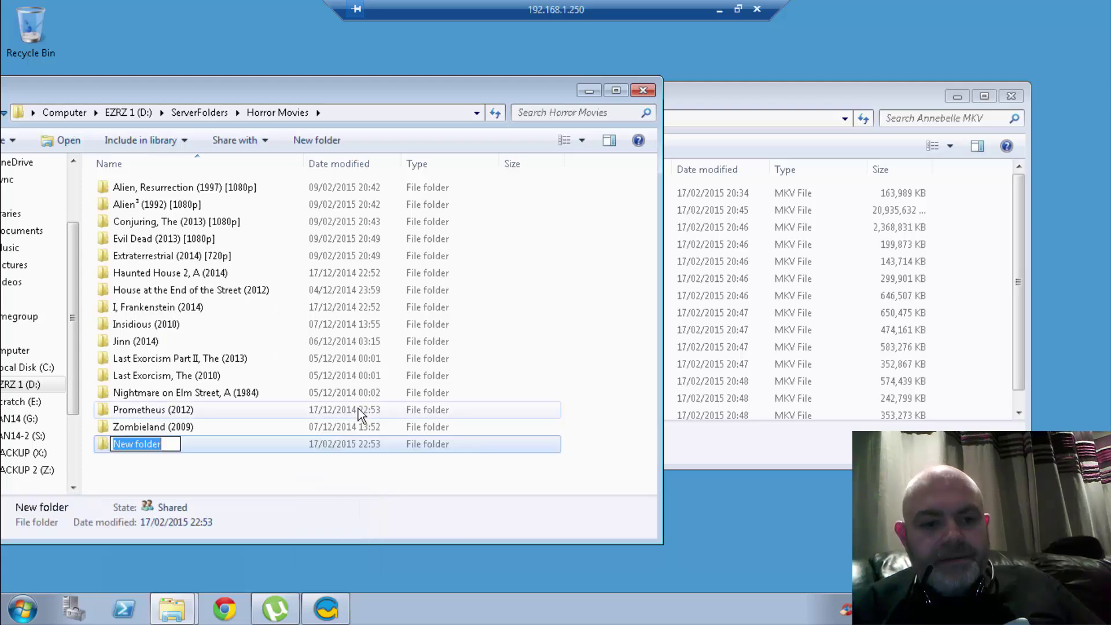
pyautogui.moveTo(750, 103); pyautogui.dragTo(964, 193)
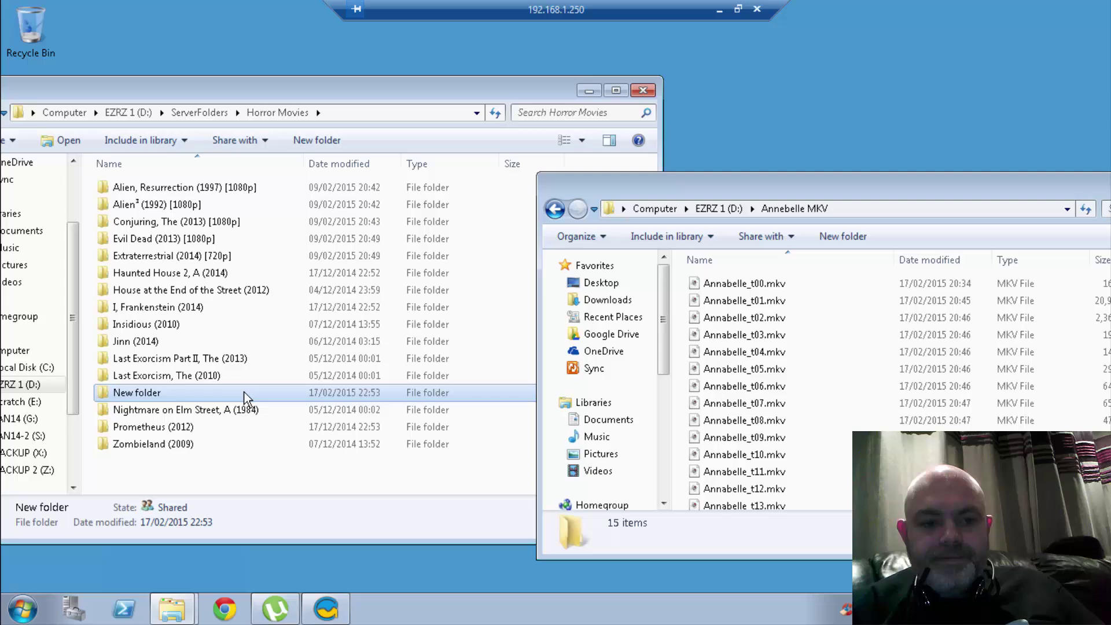
pyautogui.rightClick(121, 394)
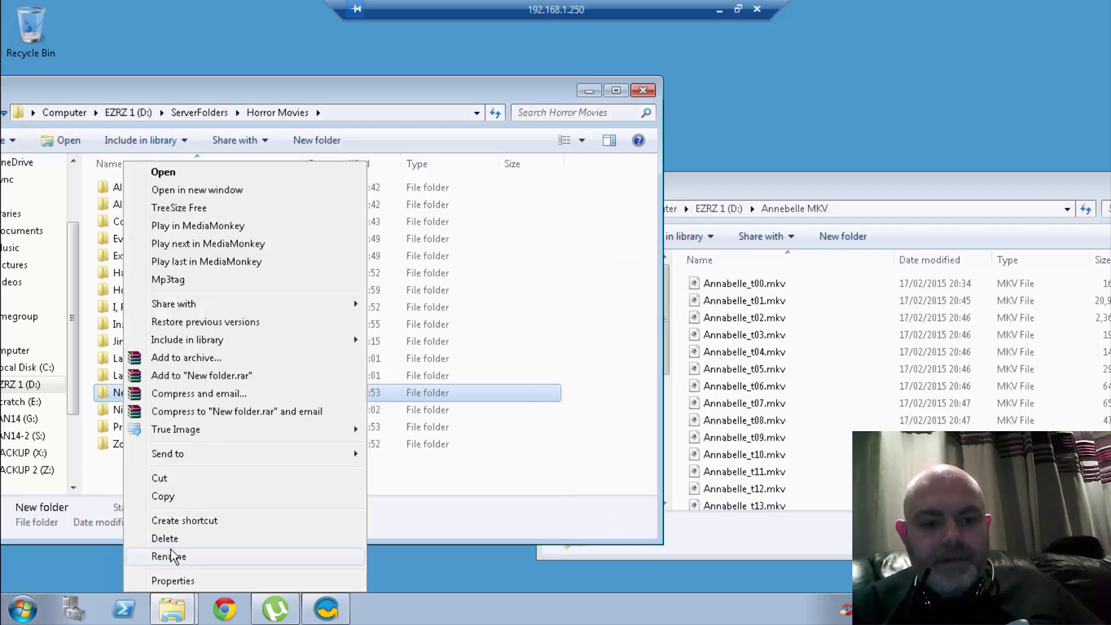
pyautogui.click(171, 556)
pyautogui.write('A')
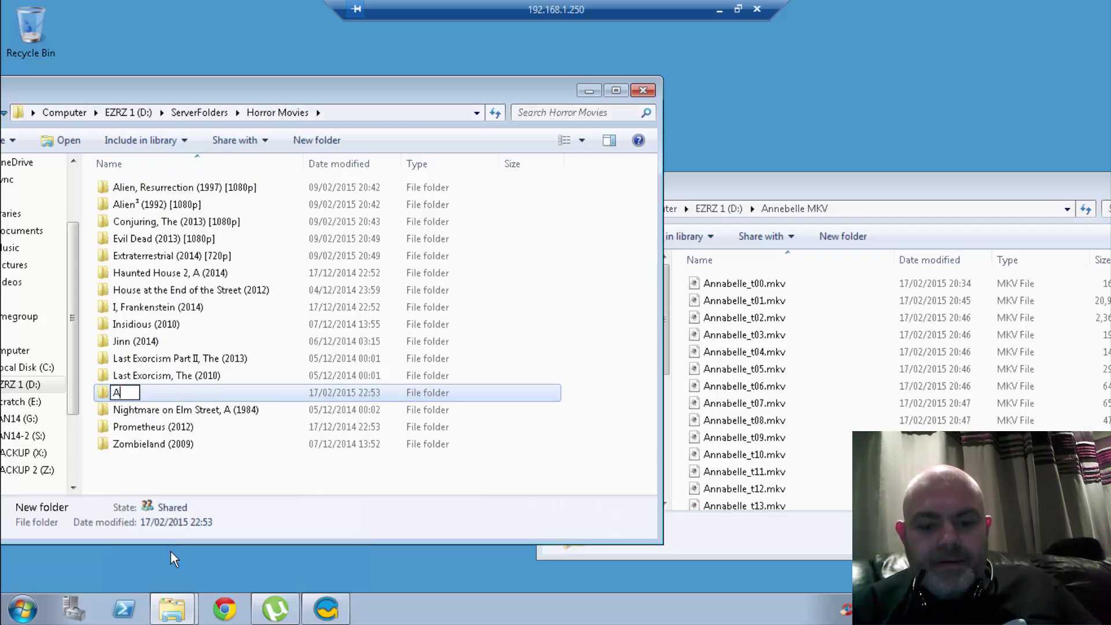
pyautogui.write('nnebelle (')
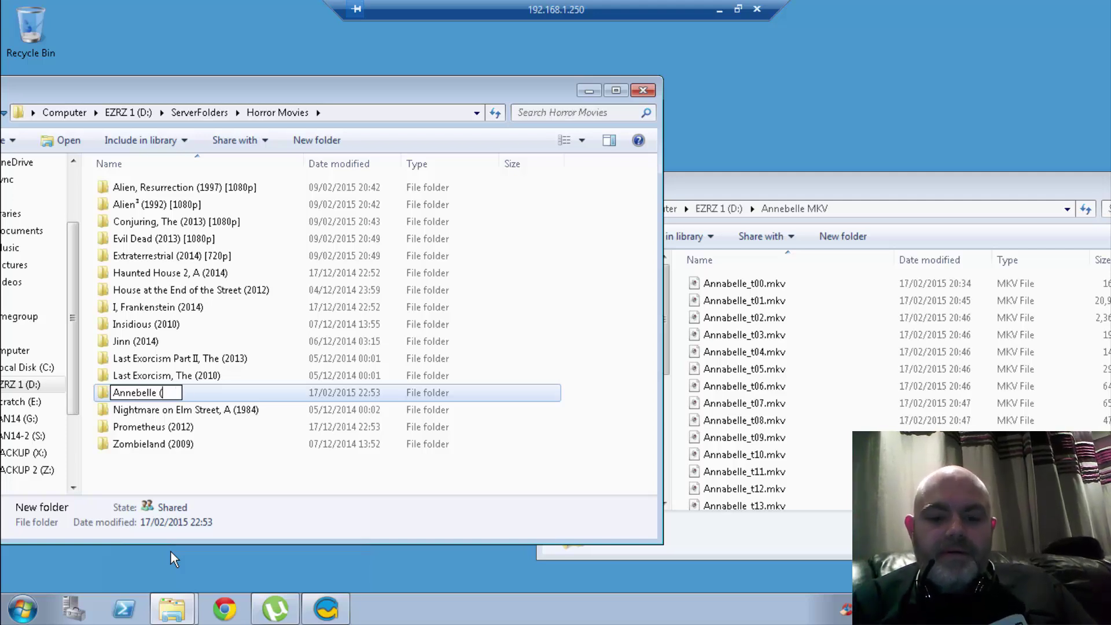
pyautogui.write('20145')
pyautogui.press('BackSpace')
pyautogui.write(')')
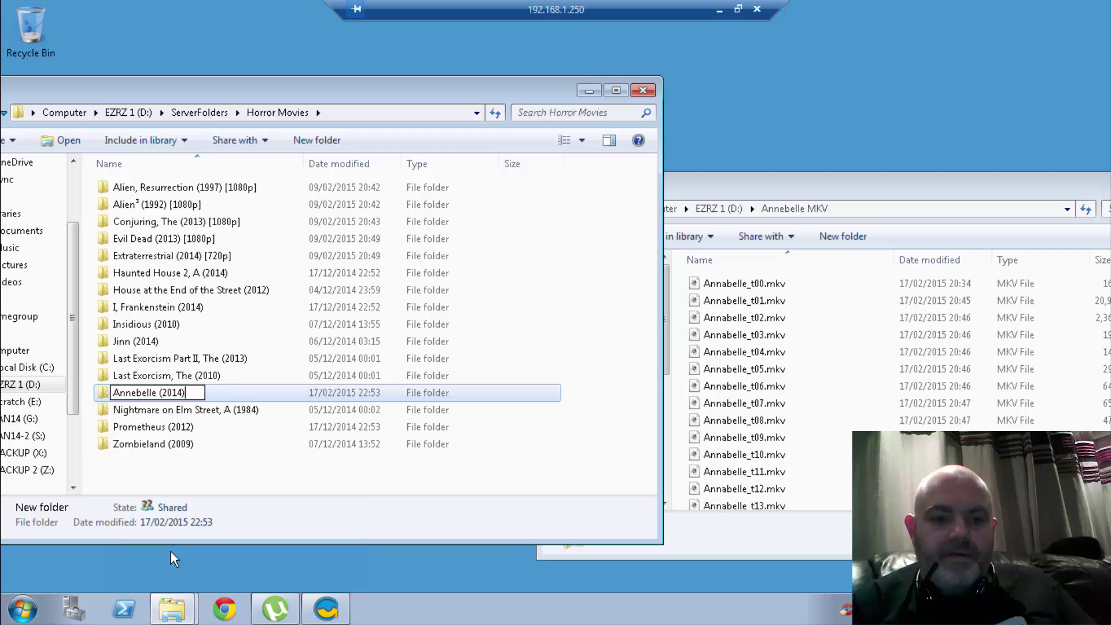
pyautogui.press('Return')
pyautogui.press('Return')
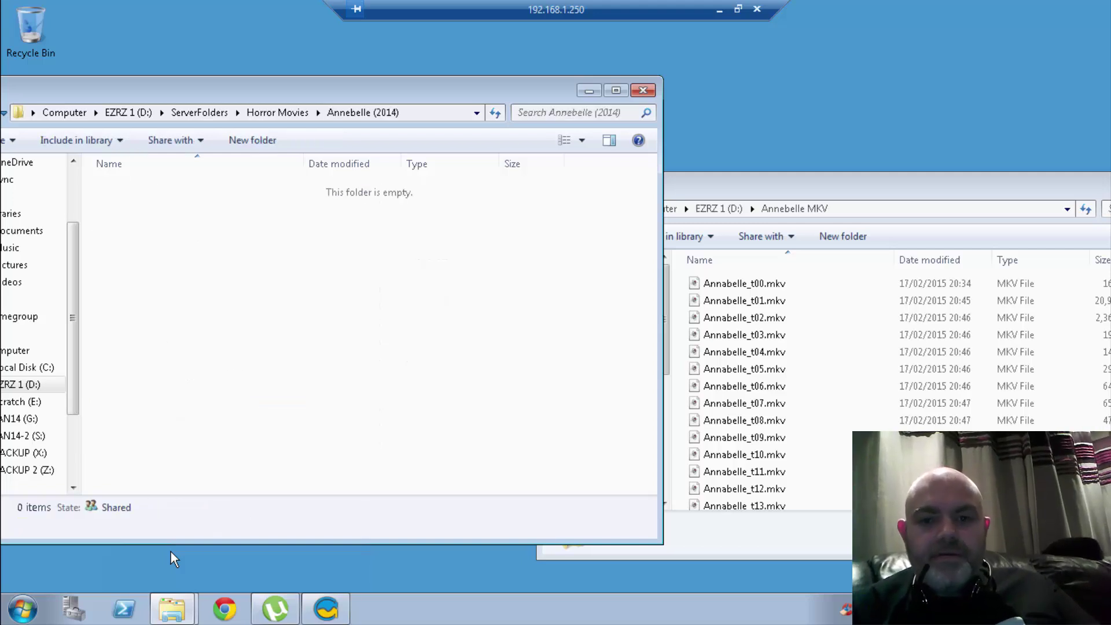
pyautogui.click(775, 302)
# Move Annabelle_t01.mkv from Annebelle MKV into the Annebelle (2014) folder.
pyautogui.moveTo(775, 302)
pyautogui.mouseDown()
pyautogui.moveTo(285, 335)
pyautogui.moveTo(188, 299)
pyautogui.mouseUp()
pyautogui.click(263, 330)
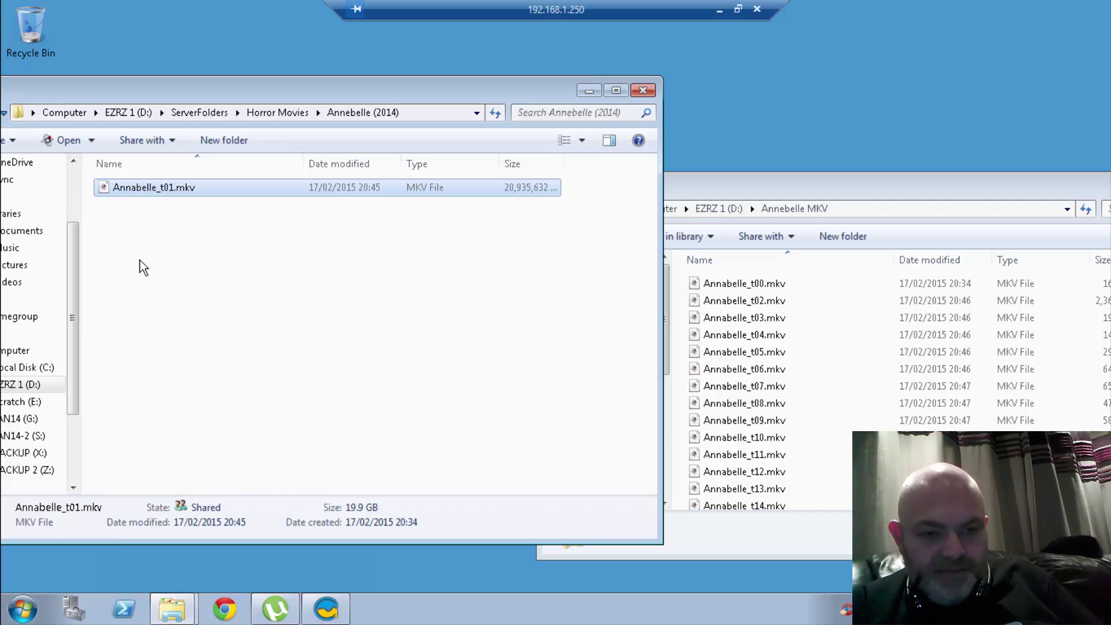
# Create a subfolder named 'Scenes' inside Annebelle (2014) and open it.
pyautogui.rightClick(140, 259)
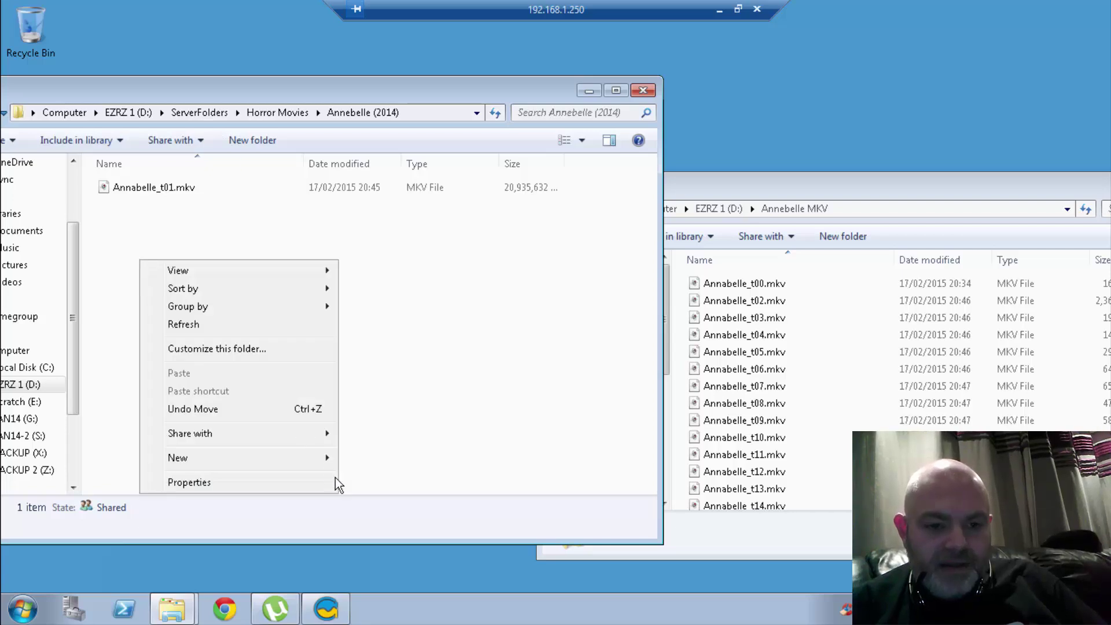
pyautogui.moveTo(290, 456)
pyautogui.click(361, 457)
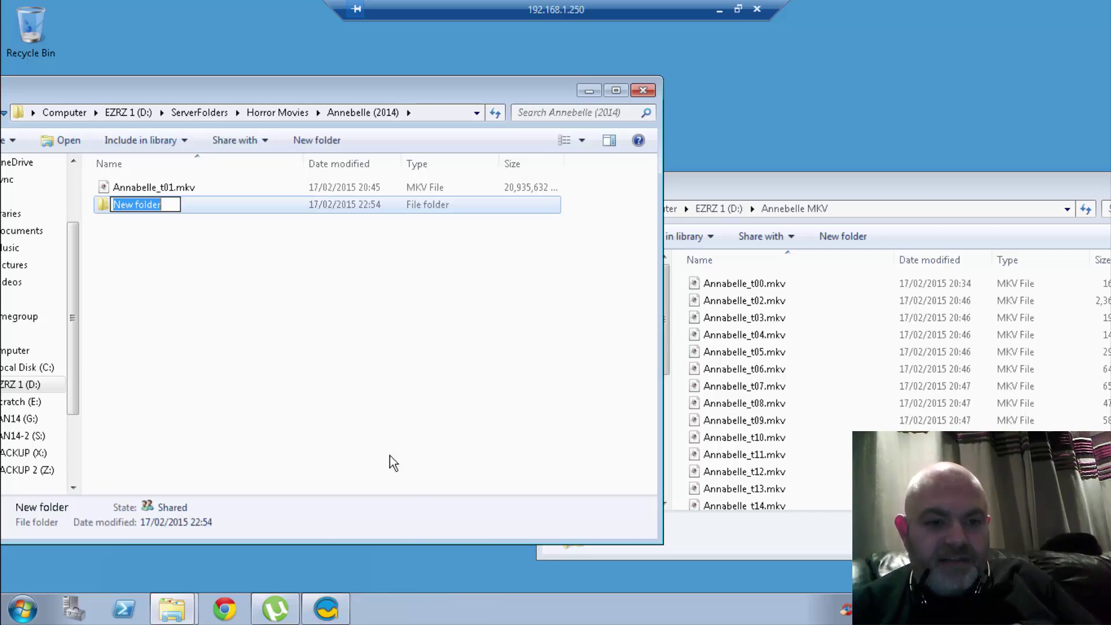
pyautogui.write('Scene')
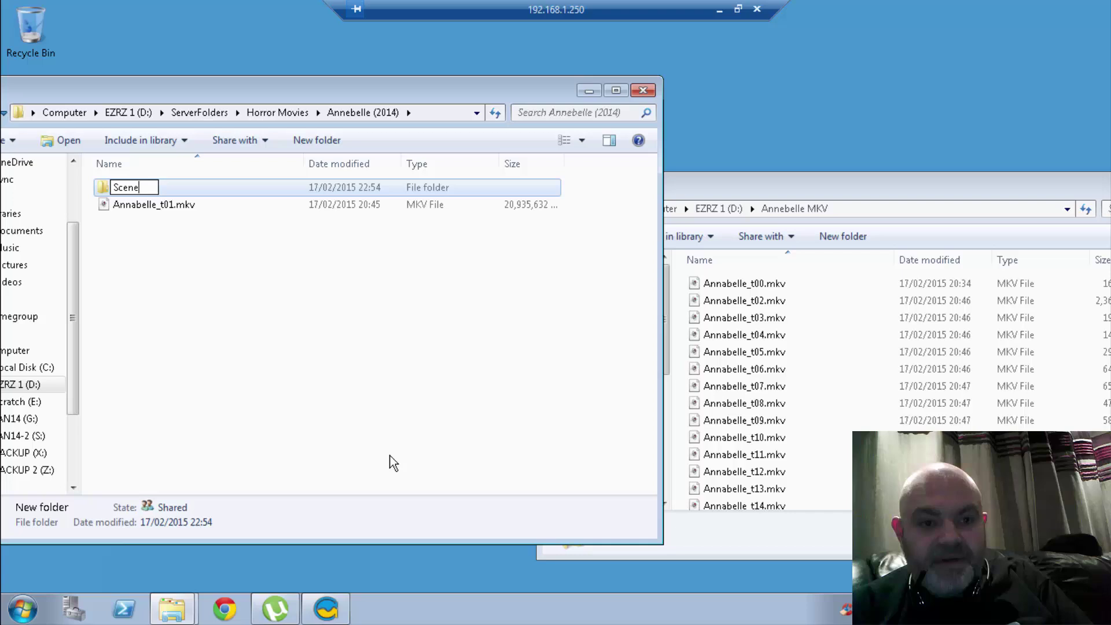
pyautogui.write('s')
pyautogui.press('Return')
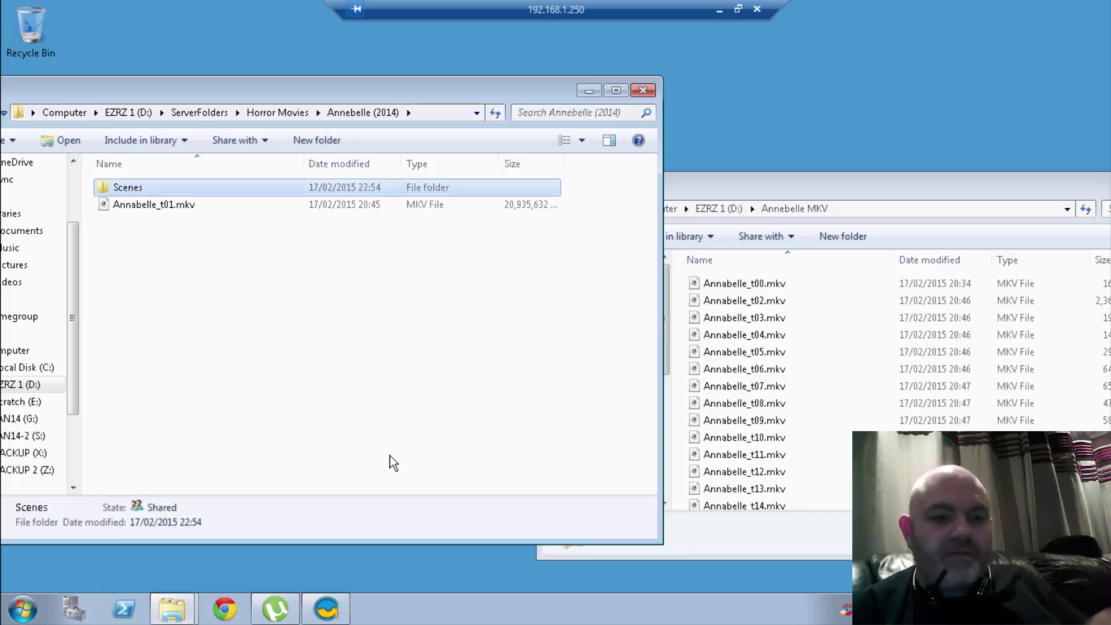
pyautogui.press('Return')
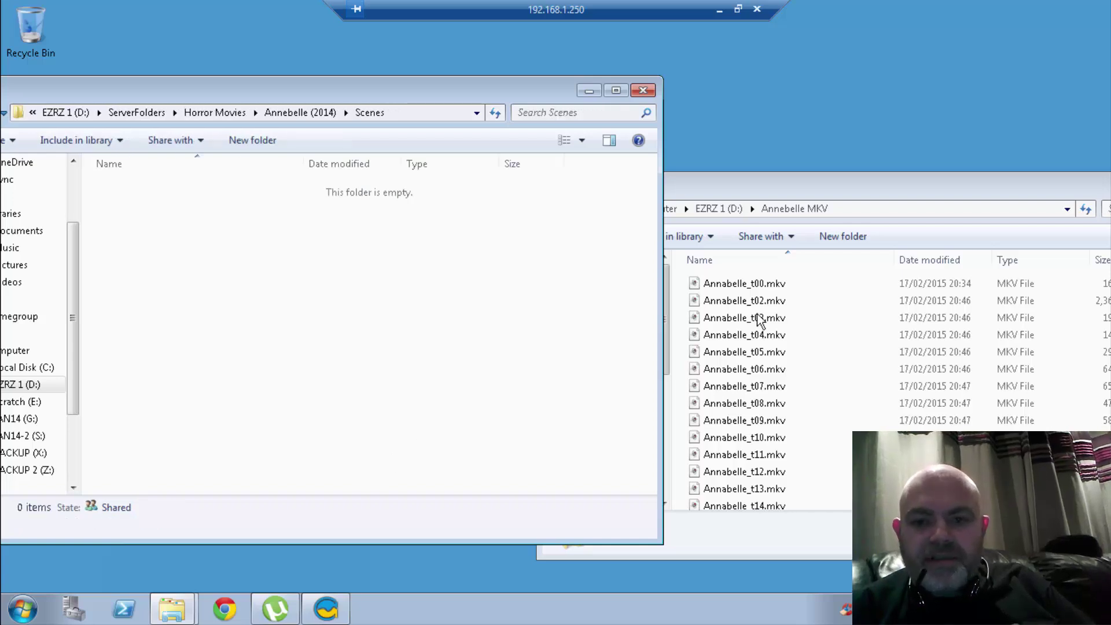
# Move all 14 remaining MKV files from Annebelle MKV into Scenes.
pyautogui.click(746, 334)
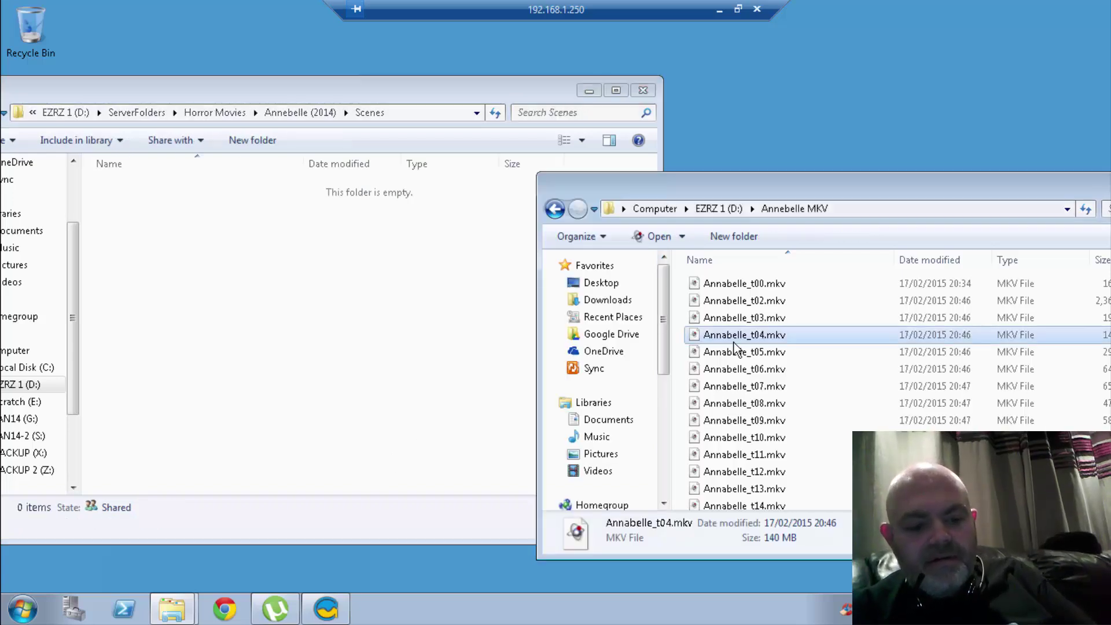
pyautogui.hotkey('ctrl', 'a')
pyautogui.moveTo(734, 347)
pyautogui.mouseDown()
pyautogui.moveTo(260, 365)
pyautogui.moveTo(165, 321)
pyautogui.mouseUp()
pyautogui.click(227, 350)
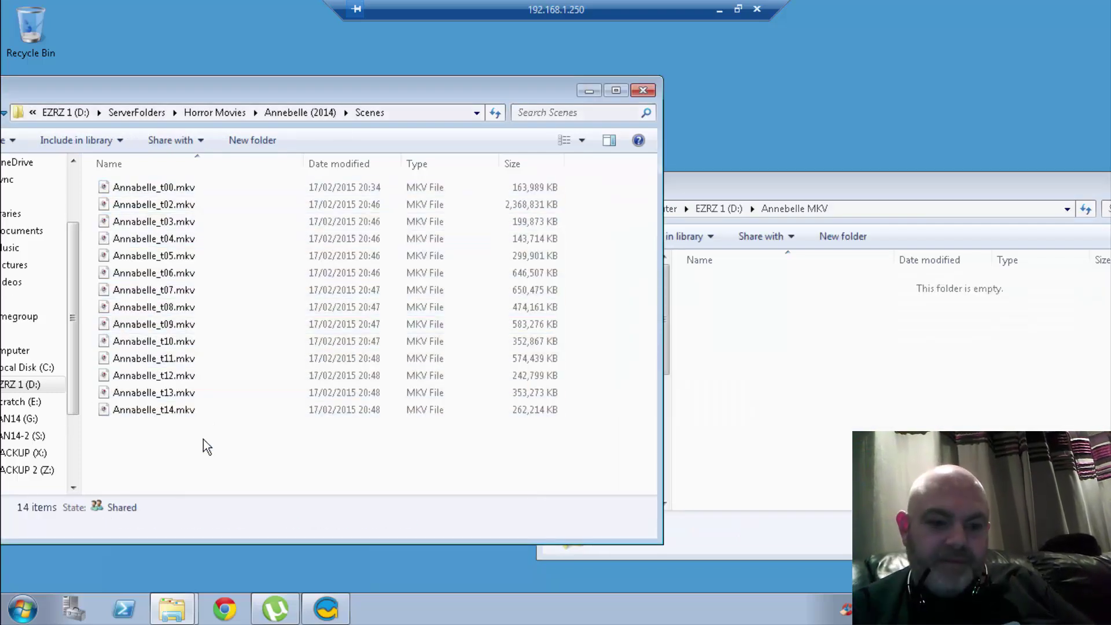
pyautogui.moveTo(304, 89); pyautogui.dragTo(515, 93)
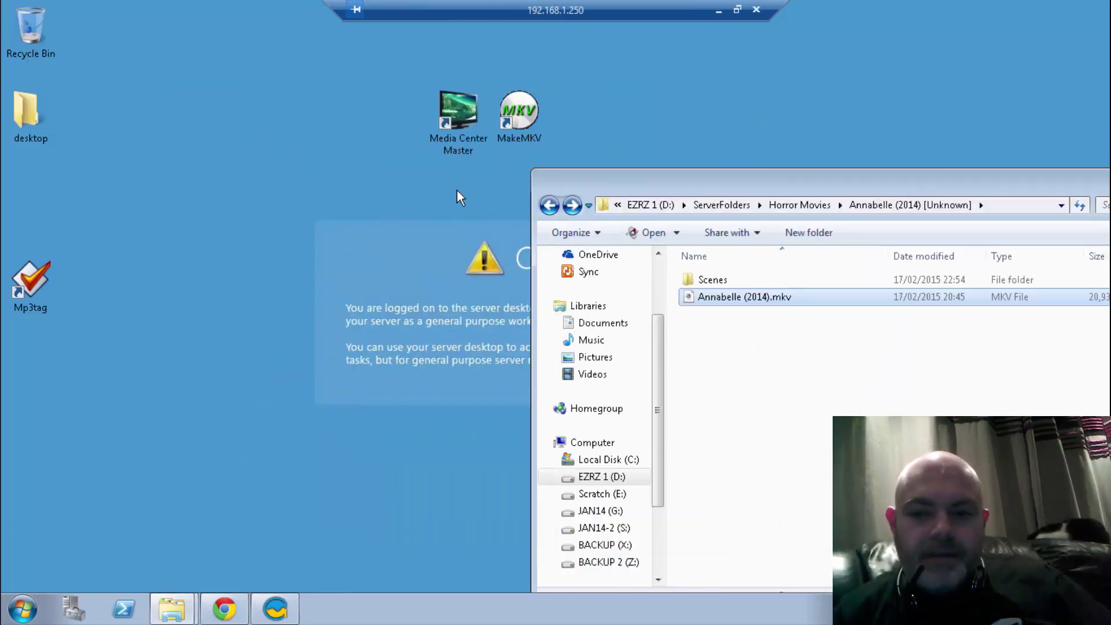
# Launch Media Center Master, maximize it, and select Annabelle in the movie library.
pyautogui.click(461, 124)
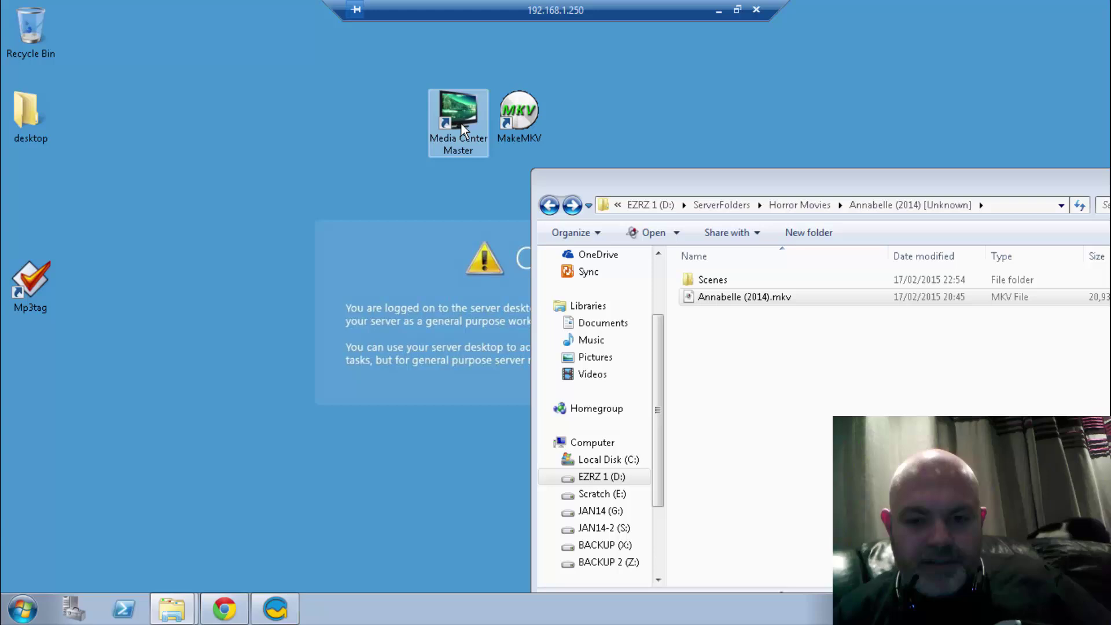
pyautogui.doubleClick(461, 124)
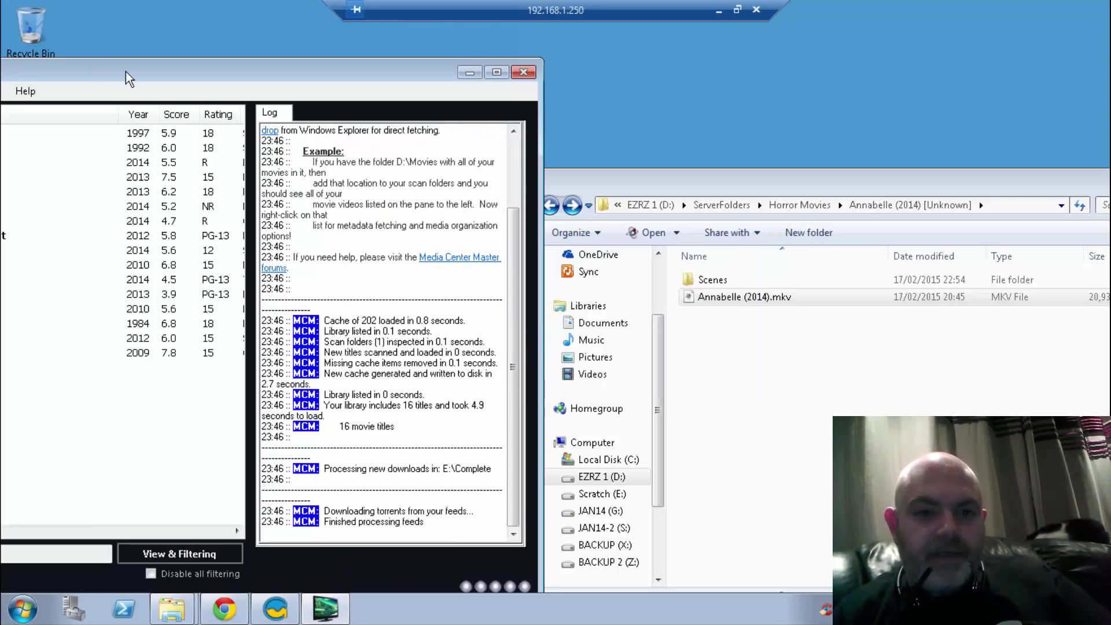
pyautogui.doubleClick(209, 70)
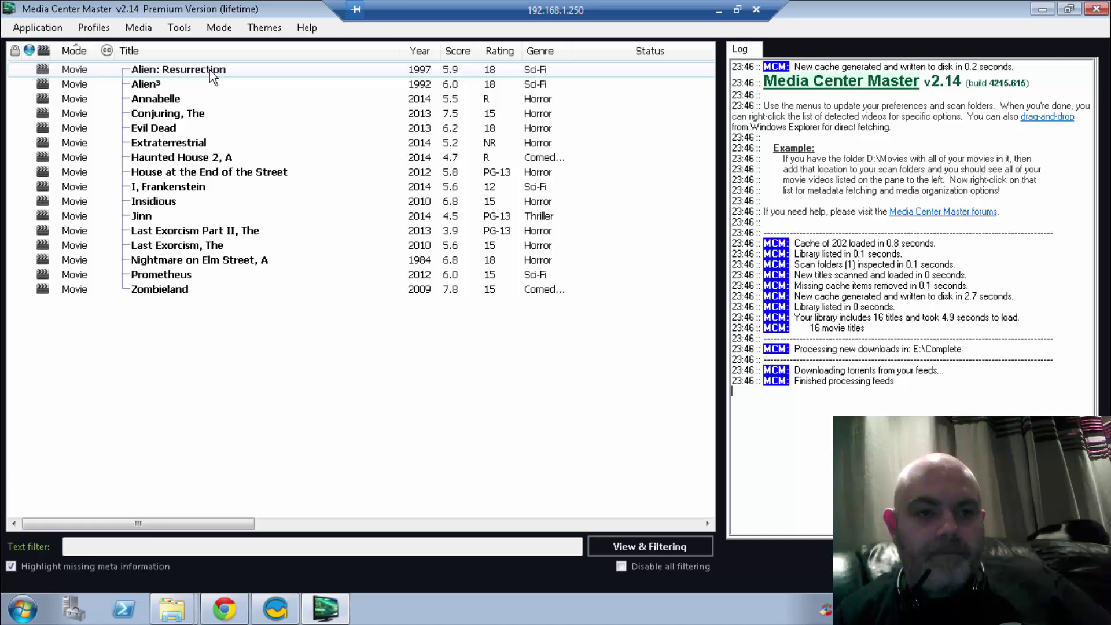
pyautogui.click(181, 95)
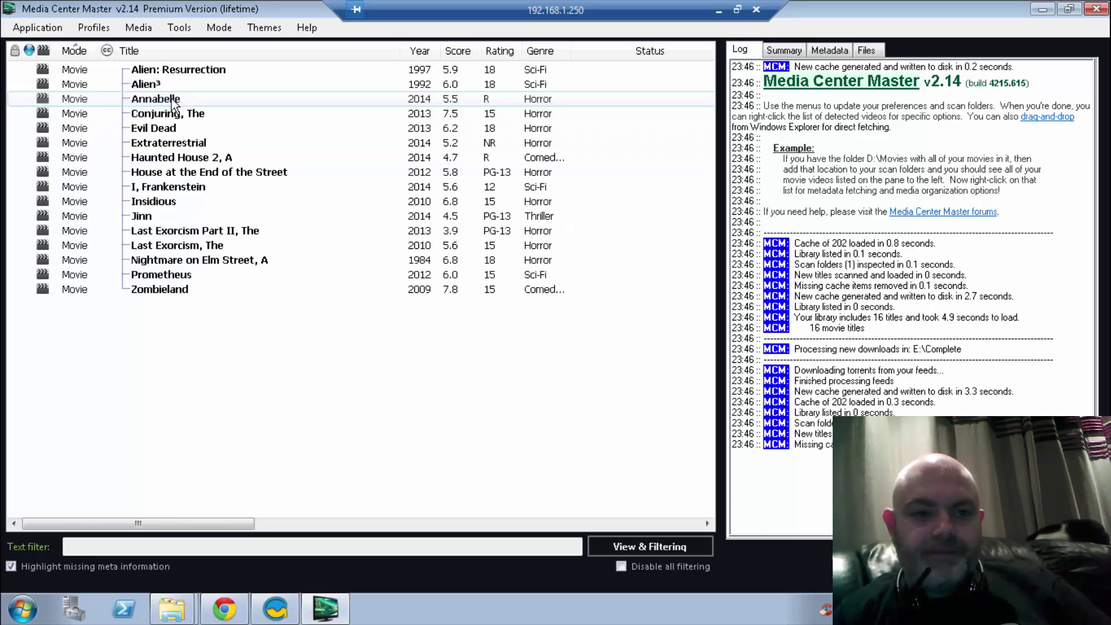
# Fetch Annabelle's metadata and artwork, then restore the window to view its movie folder.
pyautogui.rightClick(176, 98)
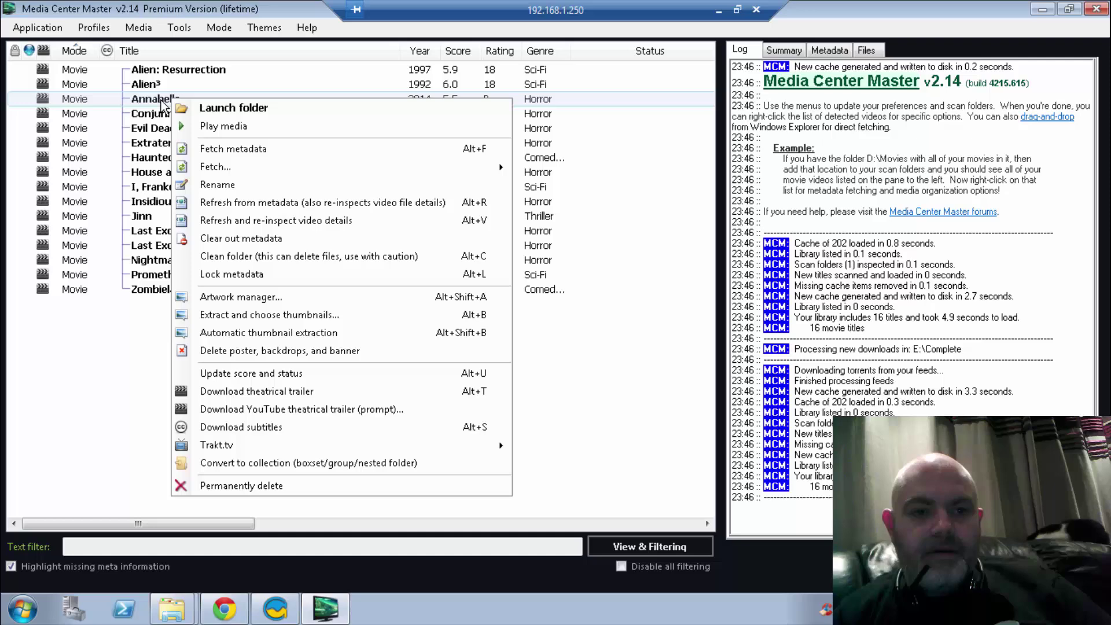
pyautogui.click(259, 155)
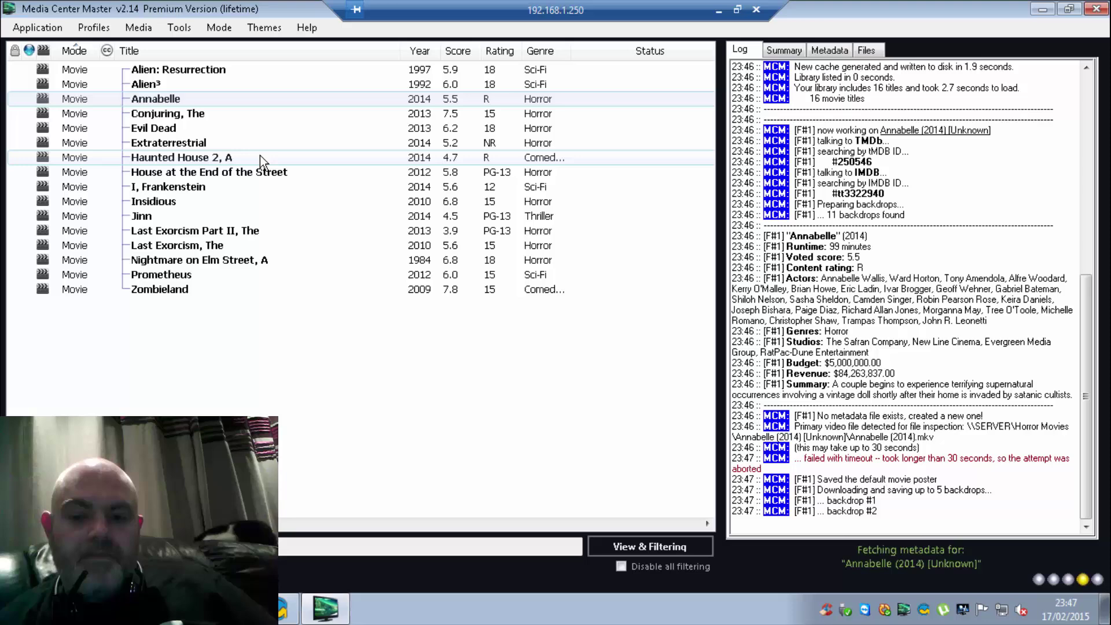
pyautogui.doubleClick(891, 13)
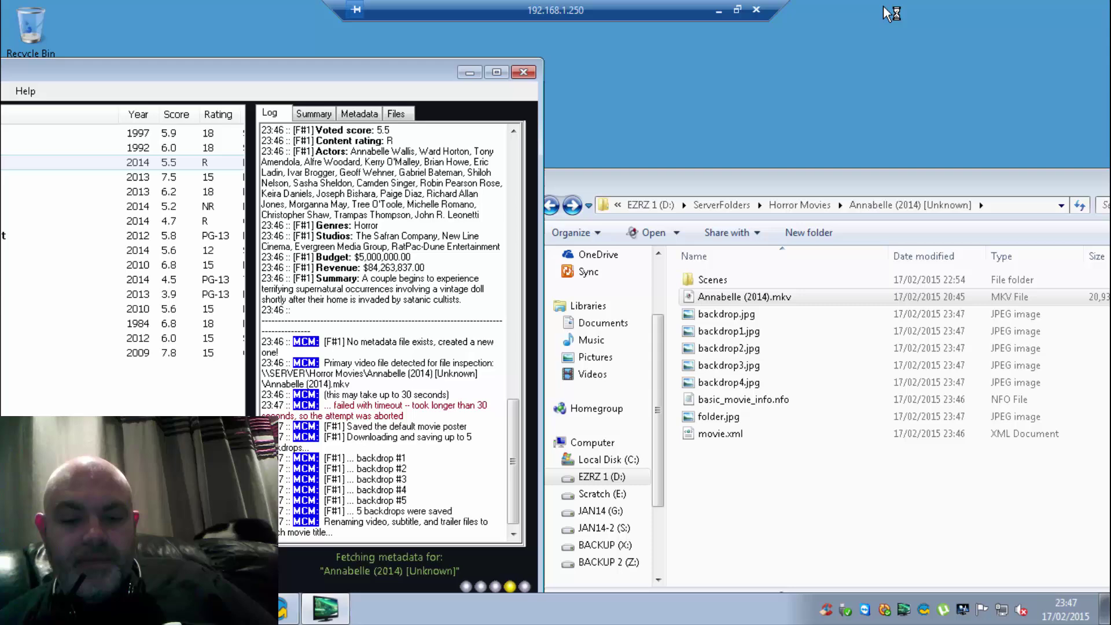
# Preview backdrop.jpg, backdrop1.jpg and the folder.jpg poster, then maximize Media Center Master.
pyautogui.doubleClick(734, 313)
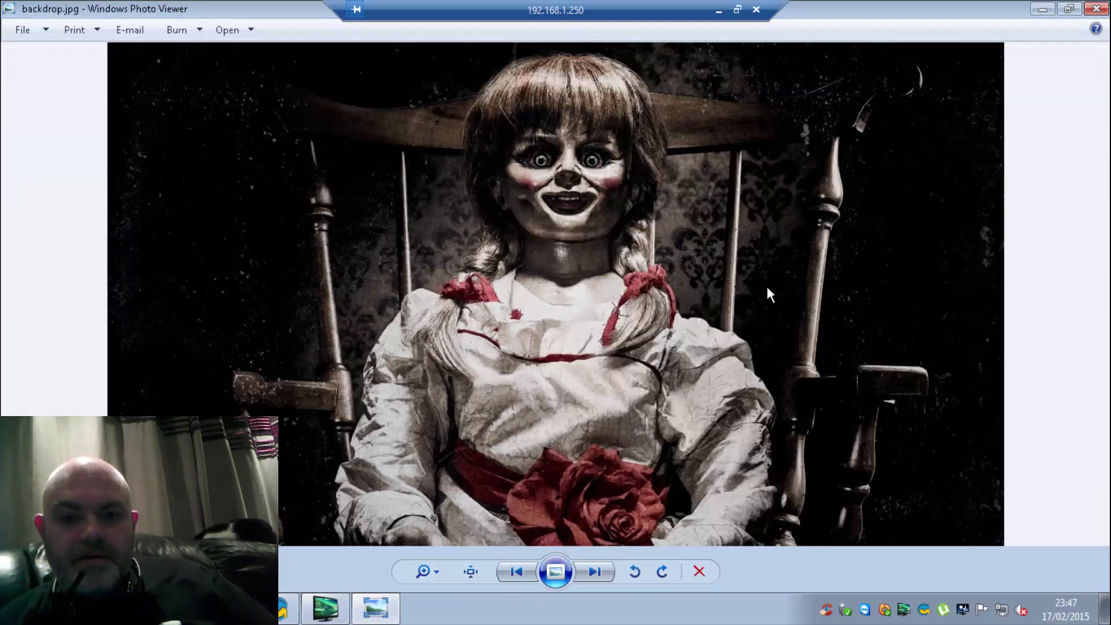
pyautogui.click(1096, 6)
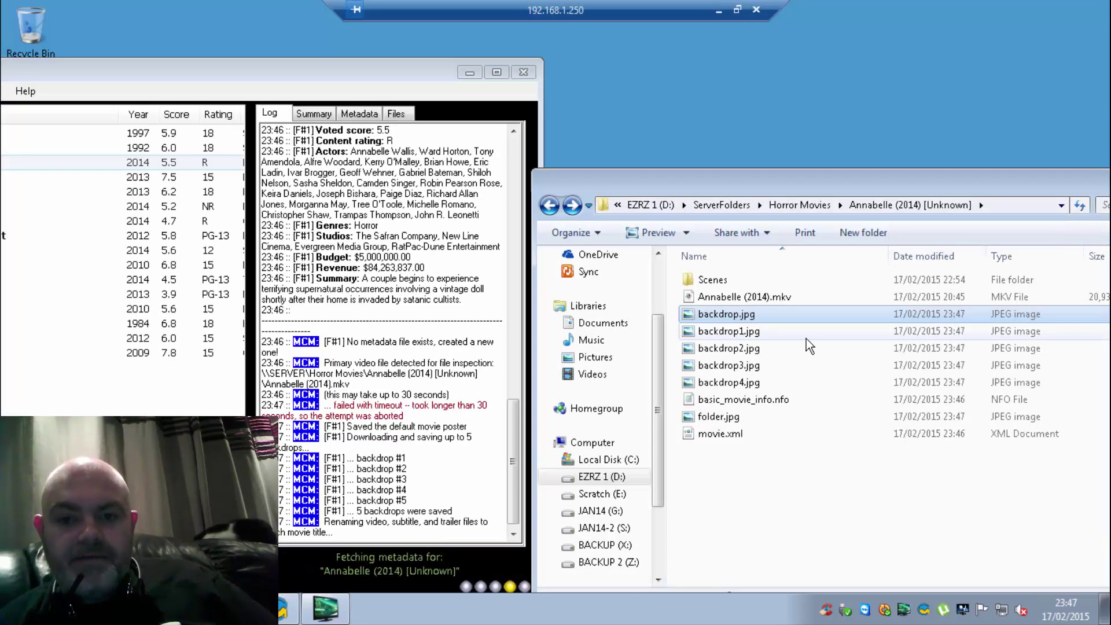
pyautogui.doubleClick(754, 337)
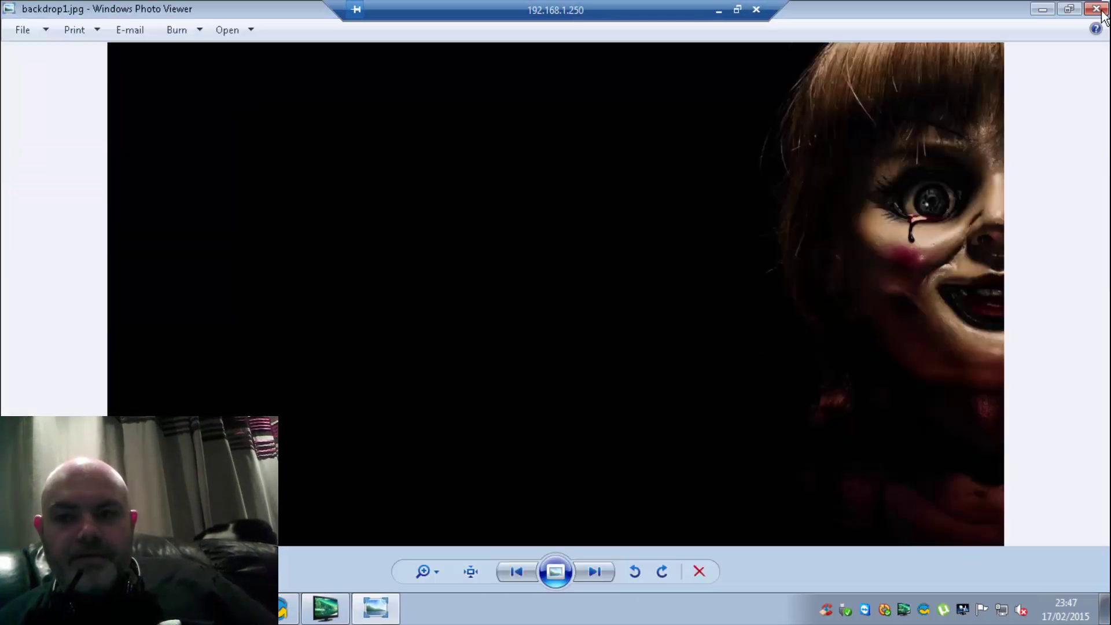
pyautogui.click(1101, 11)
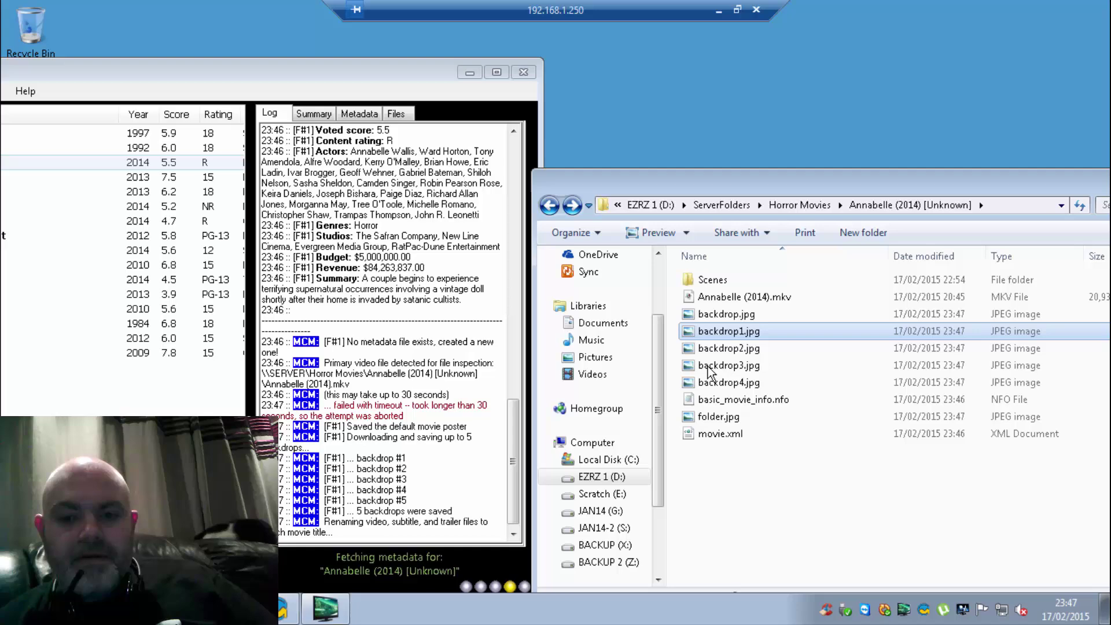
pyautogui.doubleClick(717, 416)
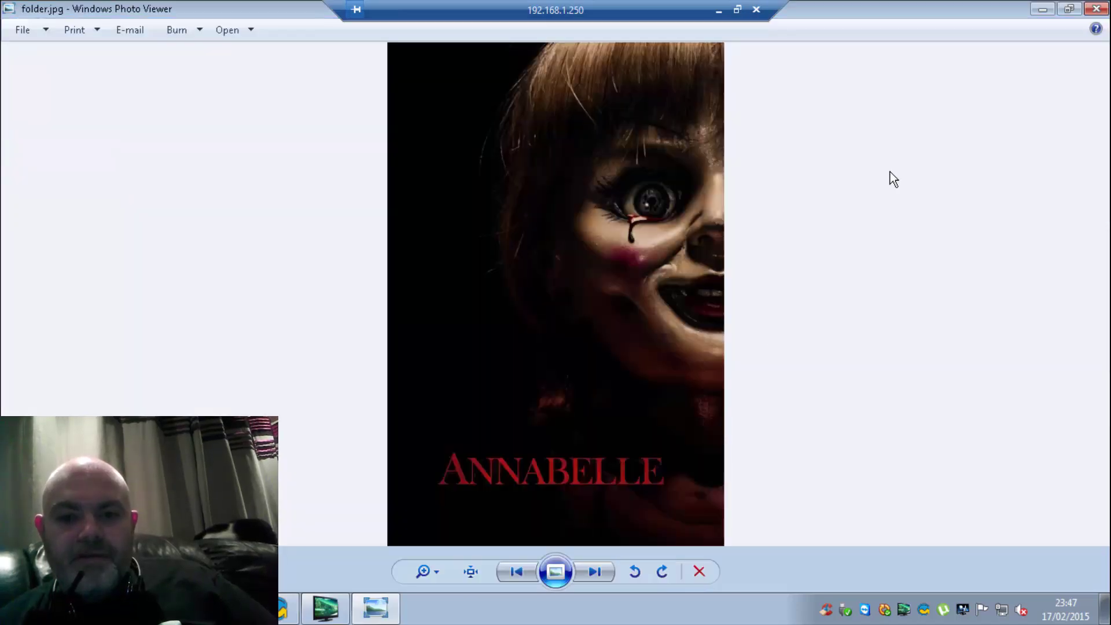
pyautogui.click(1096, 8)
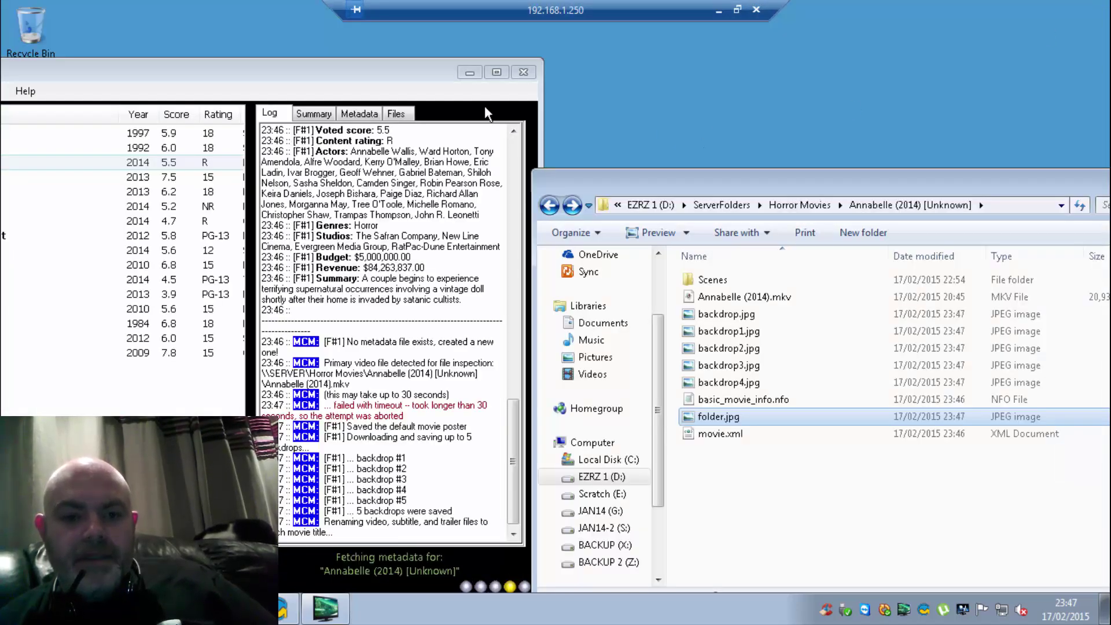
pyautogui.doubleClick(390, 72)
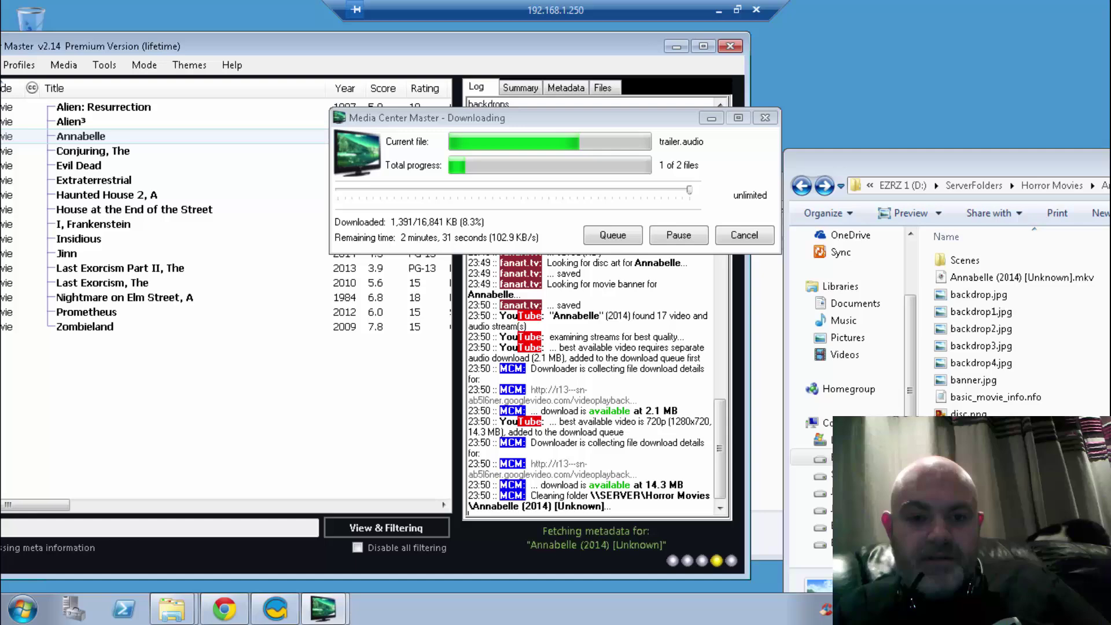
# Move the Downloading dialog and movie folder window to watch the Annabelle trailer.mp4 arrive.
pyautogui.moveTo(617, 119); pyautogui.dragTo(472, 167)
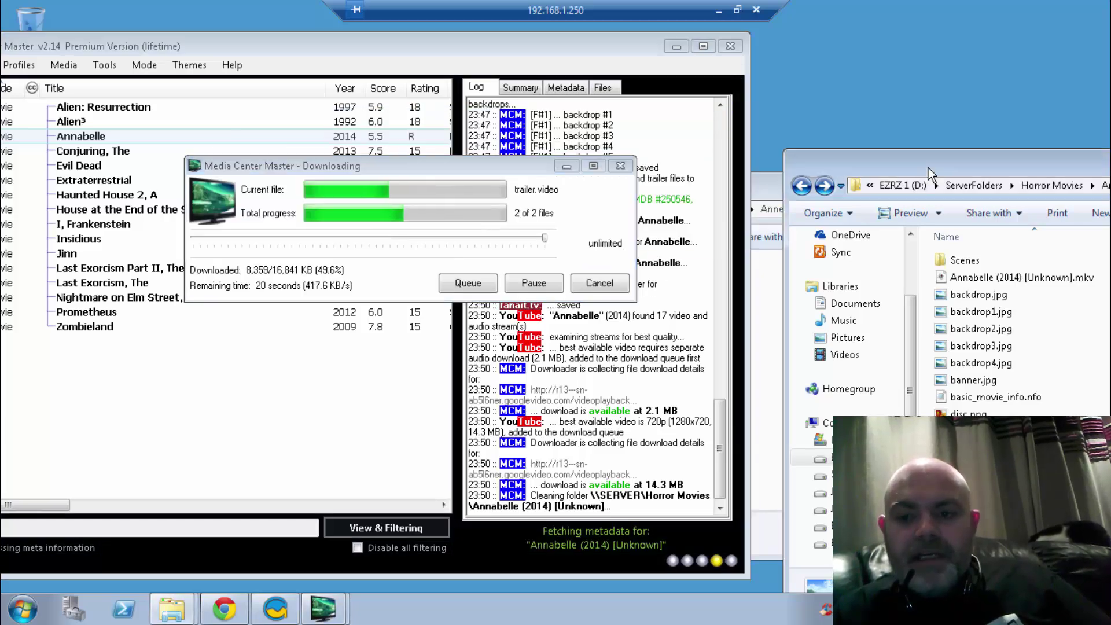
pyautogui.moveTo(927, 167); pyautogui.dragTo(831, 130)
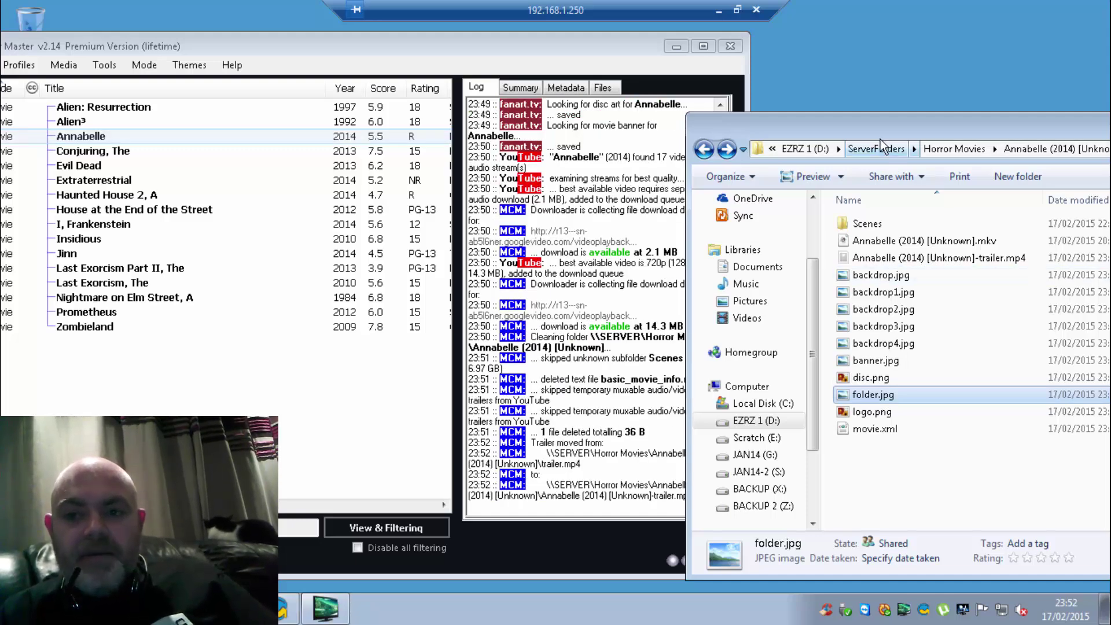
pyautogui.moveTo(886, 132); pyautogui.dragTo(928, 134)
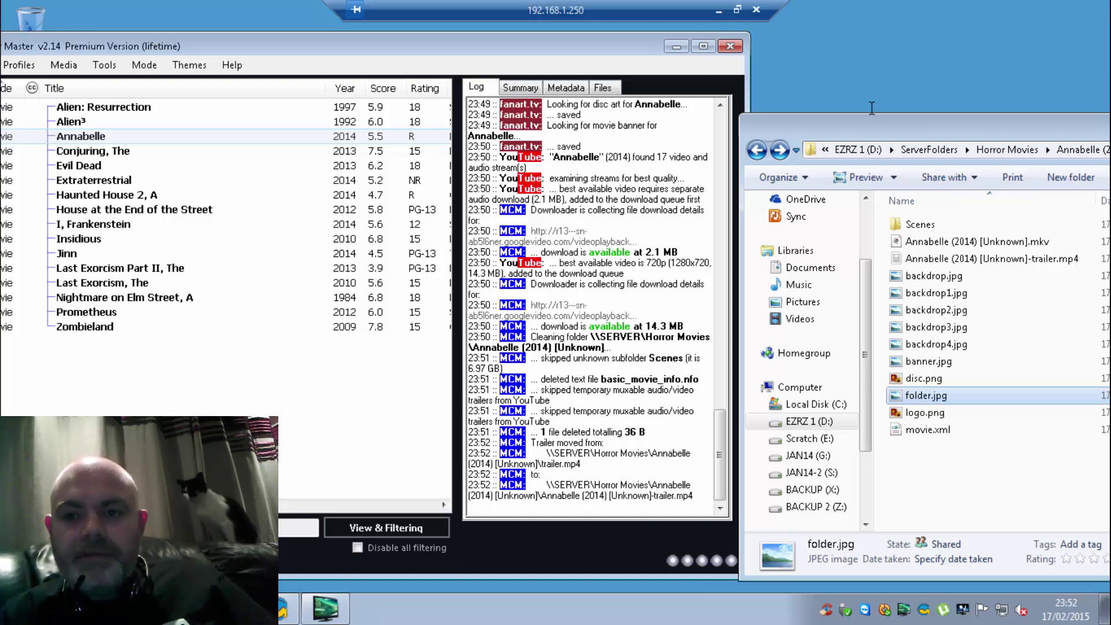
# Quit Media Center Master, launch Plex Media Server via 'plex' search, and open its web interface.
pyautogui.click(730, 45)
pyautogui.press('super')
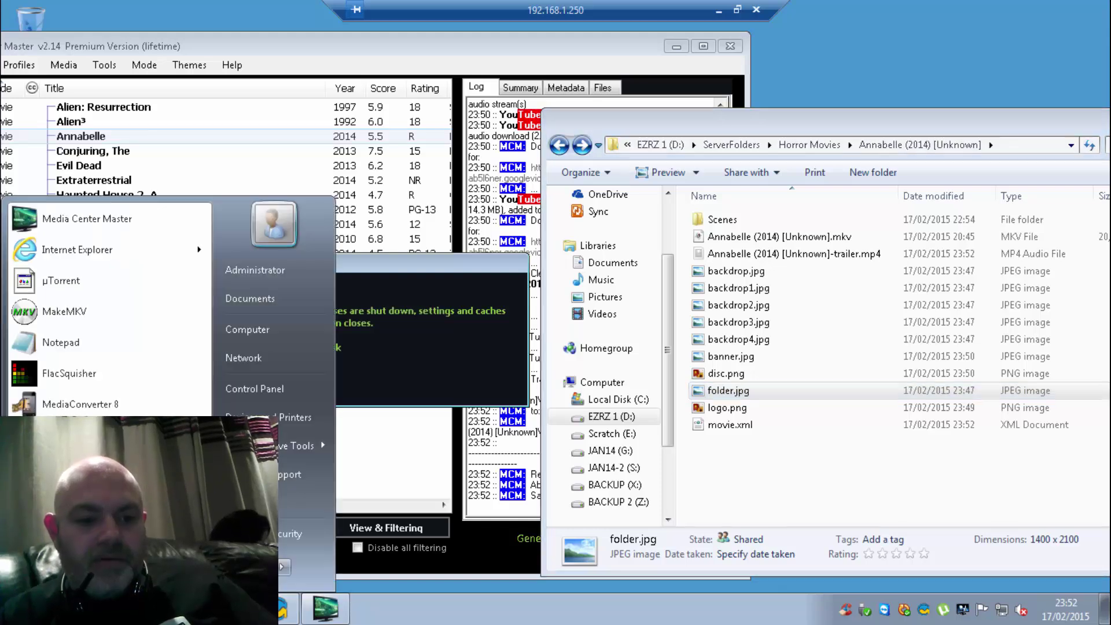
pyautogui.write('plex')
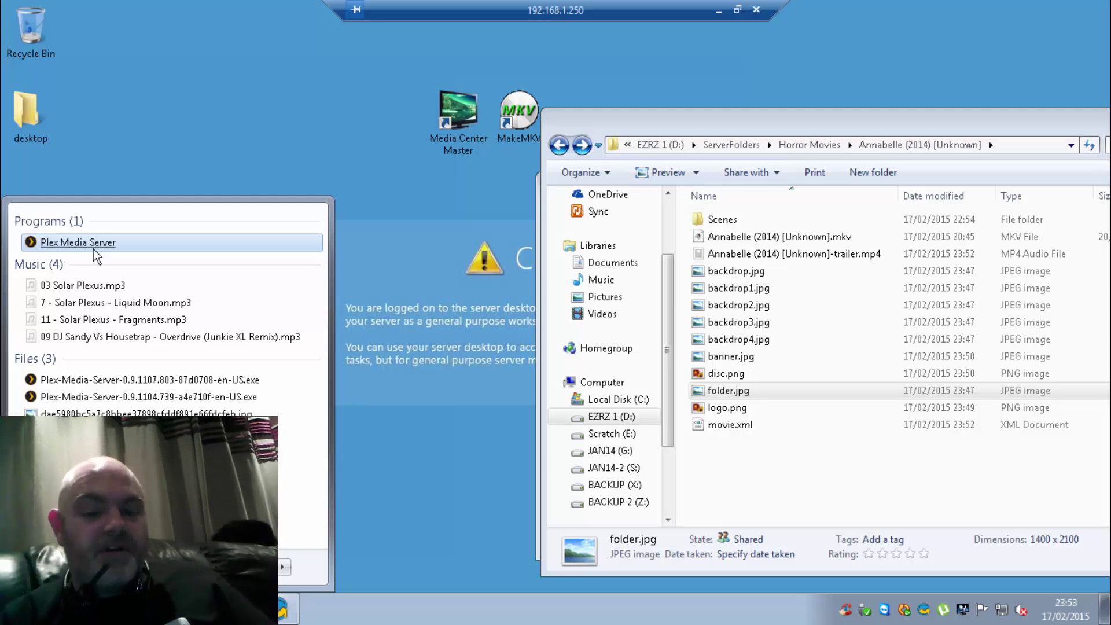
pyautogui.click(93, 246)
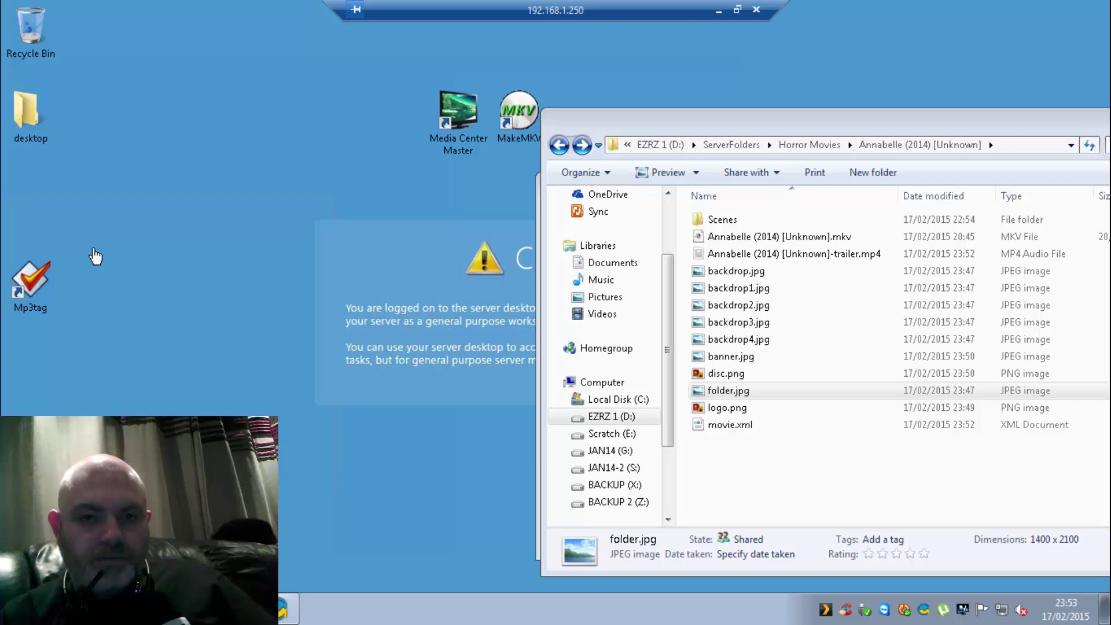
pyautogui.doubleClick(825, 612)
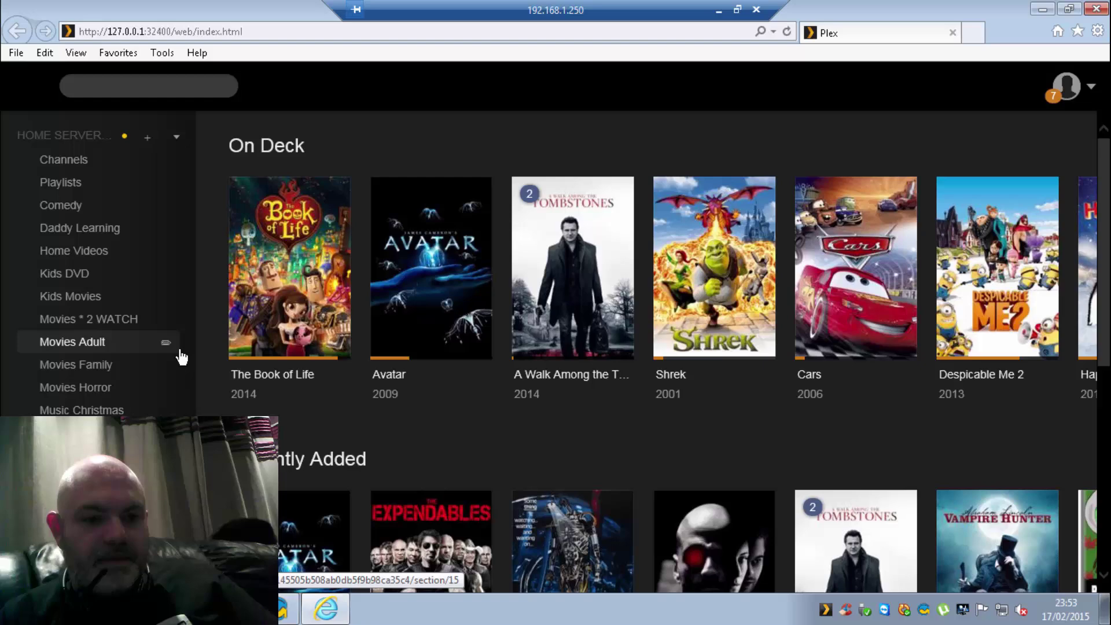
# View Annabelle's page in Movies Horror with its trailer and 14 scenes, then leave the remote session.
pyautogui.click(133, 387)
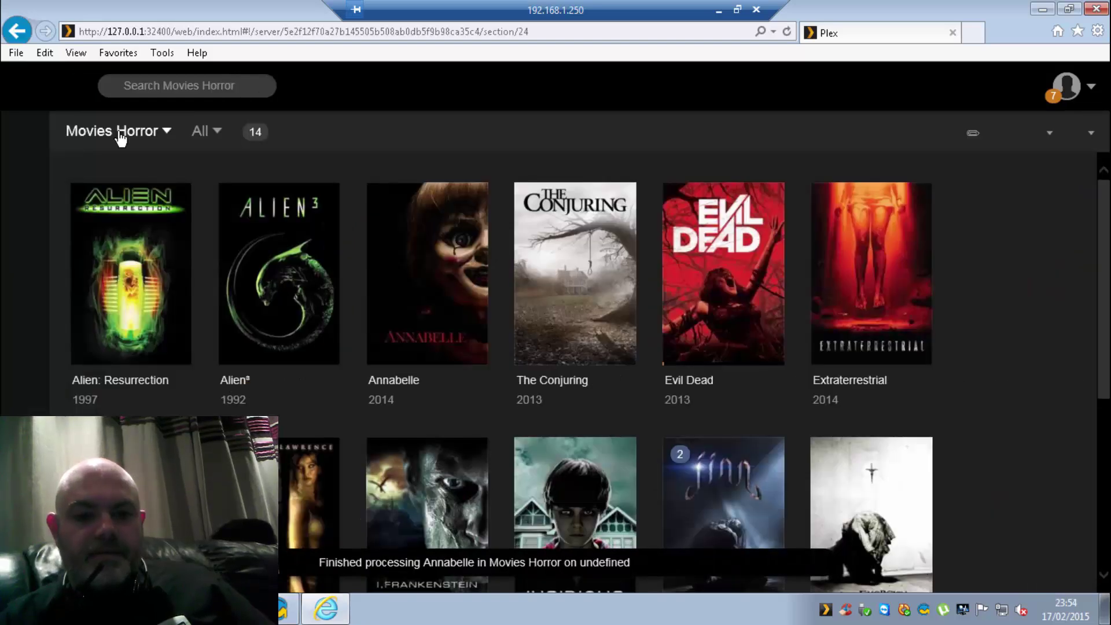
pyautogui.click(431, 271)
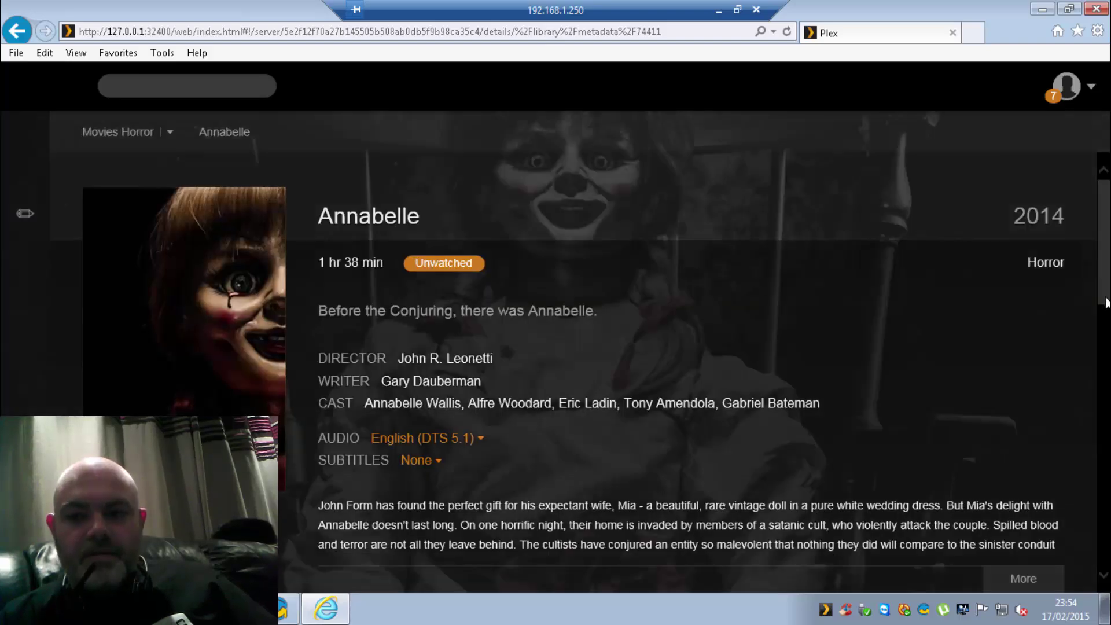
pyautogui.moveTo(1106, 289); pyautogui.dragTo(1081, 547)
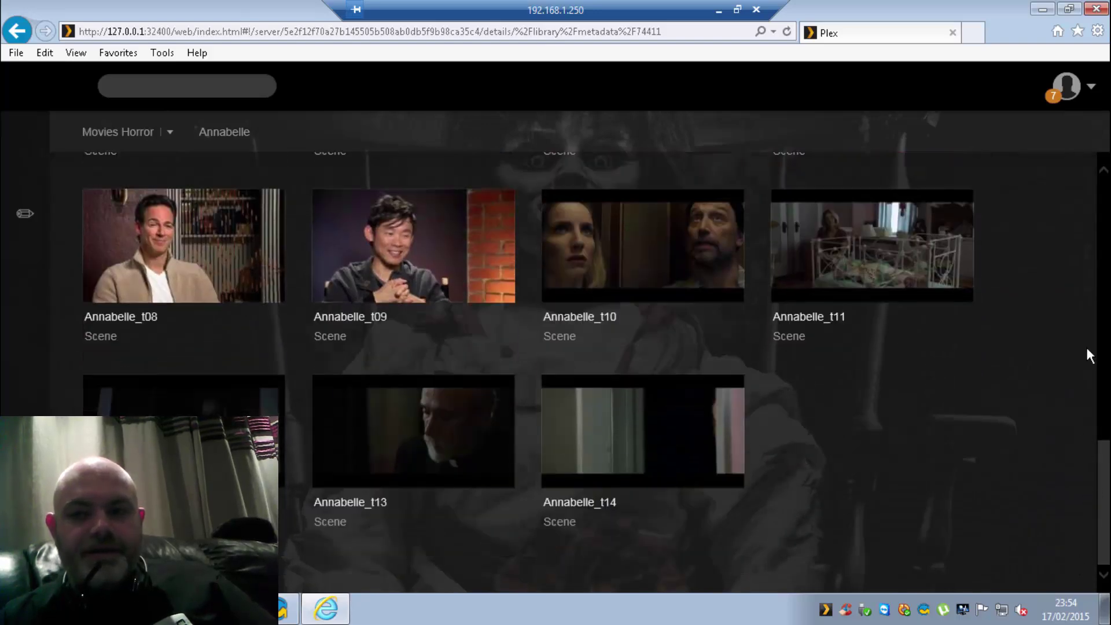
pyautogui.moveTo(1086, 353); pyautogui.dragTo(925, 173)
pyautogui.click(717, 12)
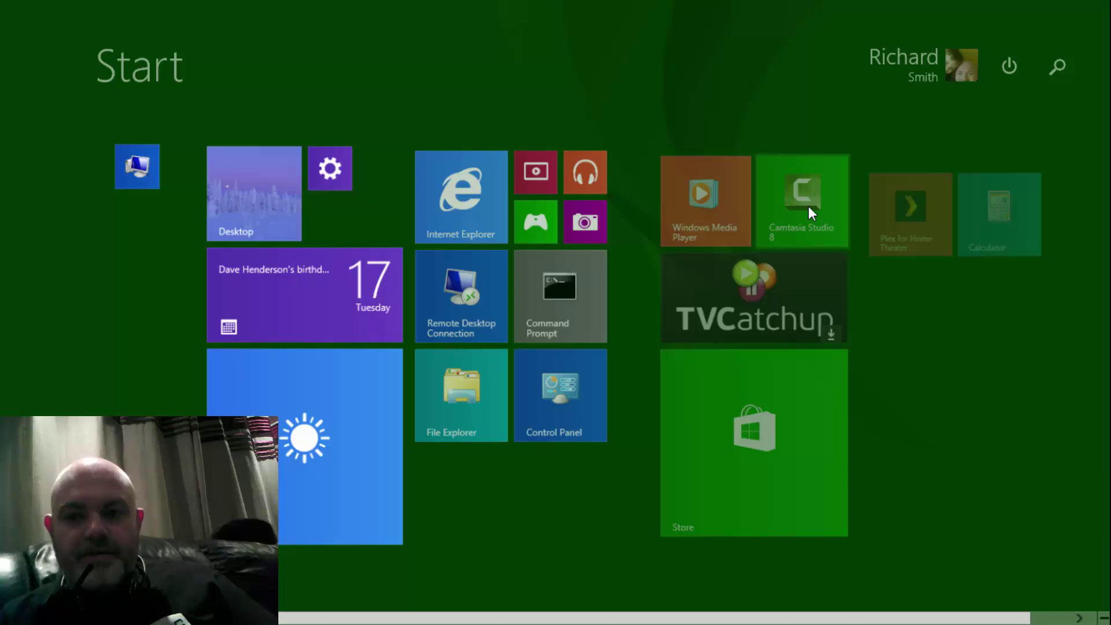
# Launch Plex Home Theater from the Start screen and enter the Movies Horror library.
pyautogui.press('super')
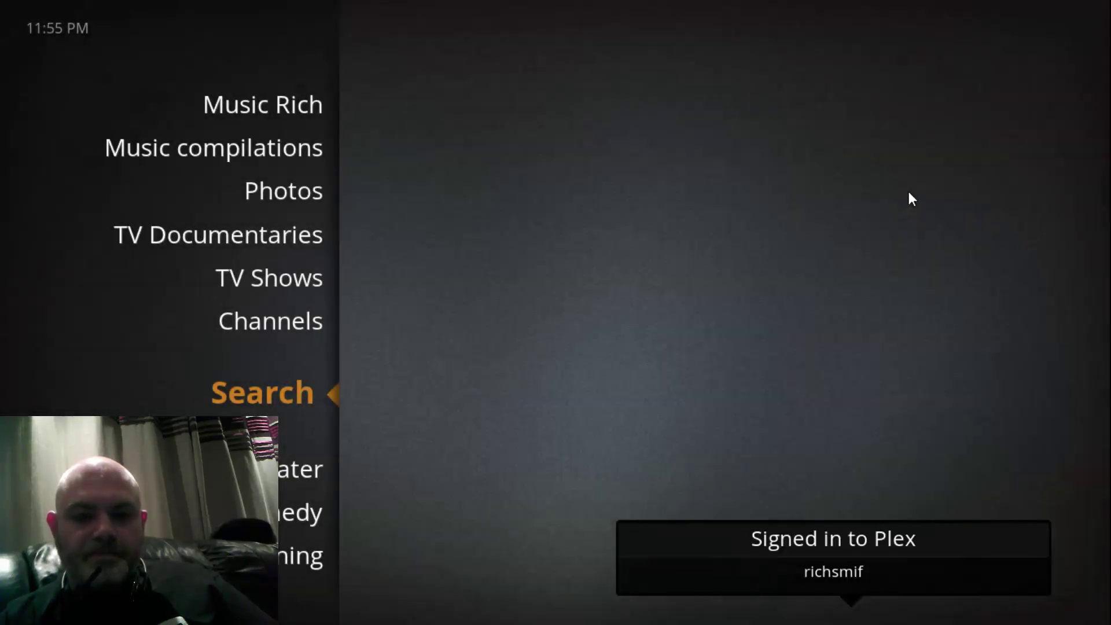
pyautogui.press('Up')
pyautogui.press('Up')
pyautogui.press('Up')
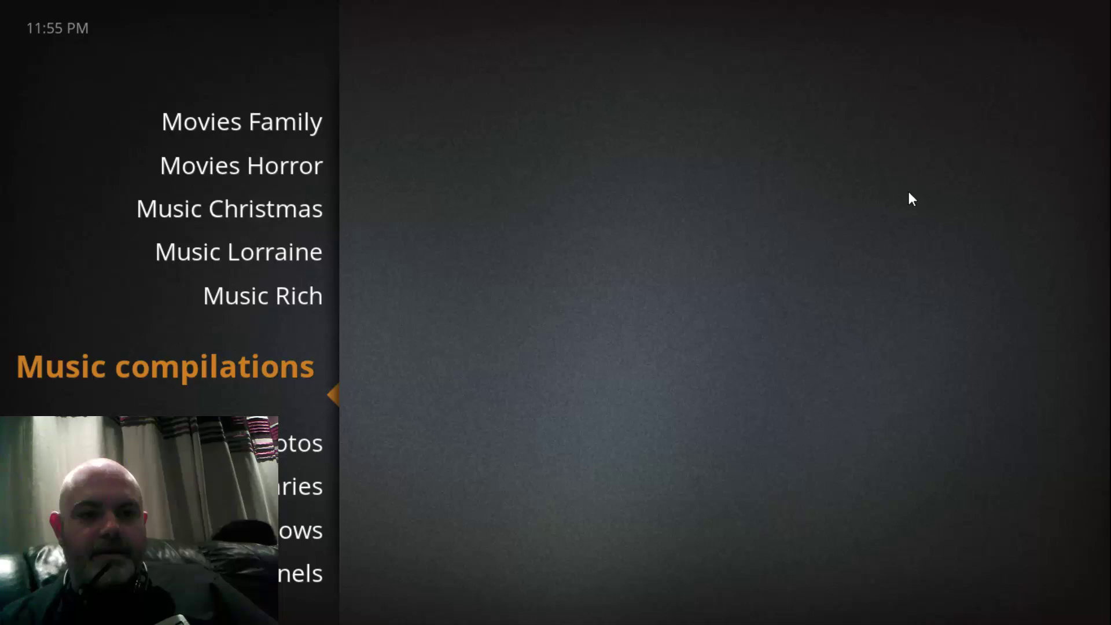
pyautogui.press('Up')
pyautogui.press('Up')
pyautogui.press('Up')
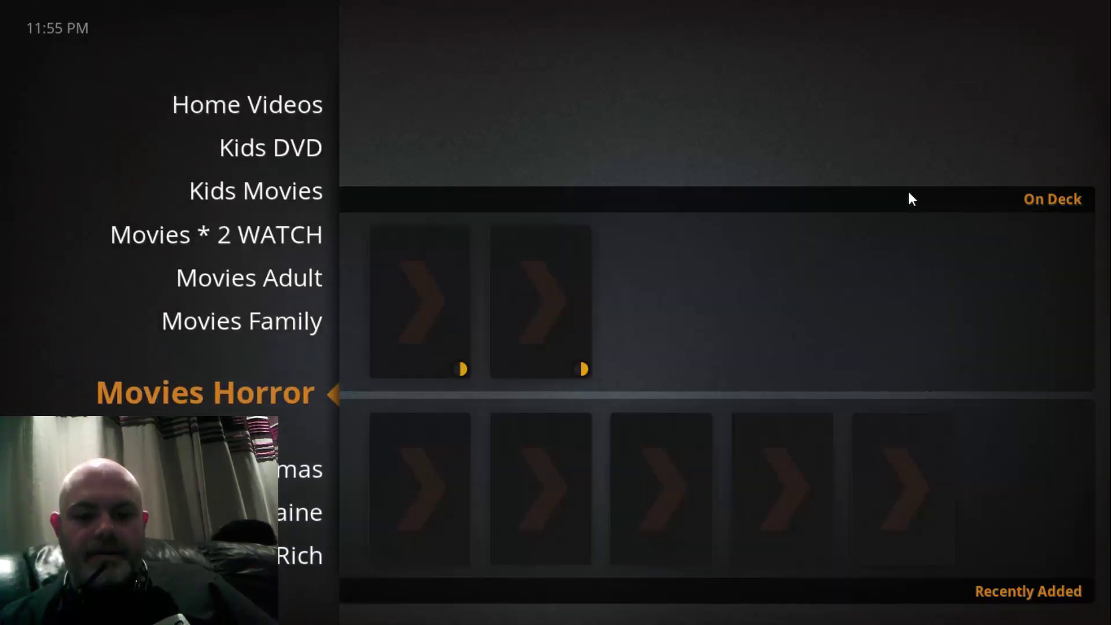
pyautogui.press('Return')
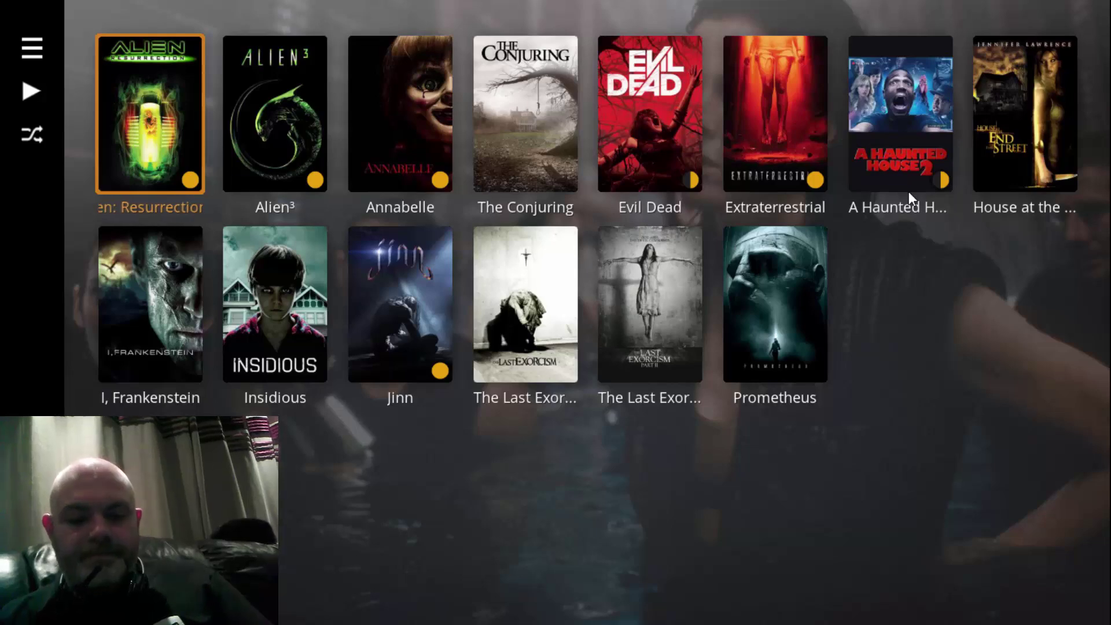
# Open Annabelle's details page and its list of 15 extras.
pyautogui.press('Right')
pyautogui.press('Right')
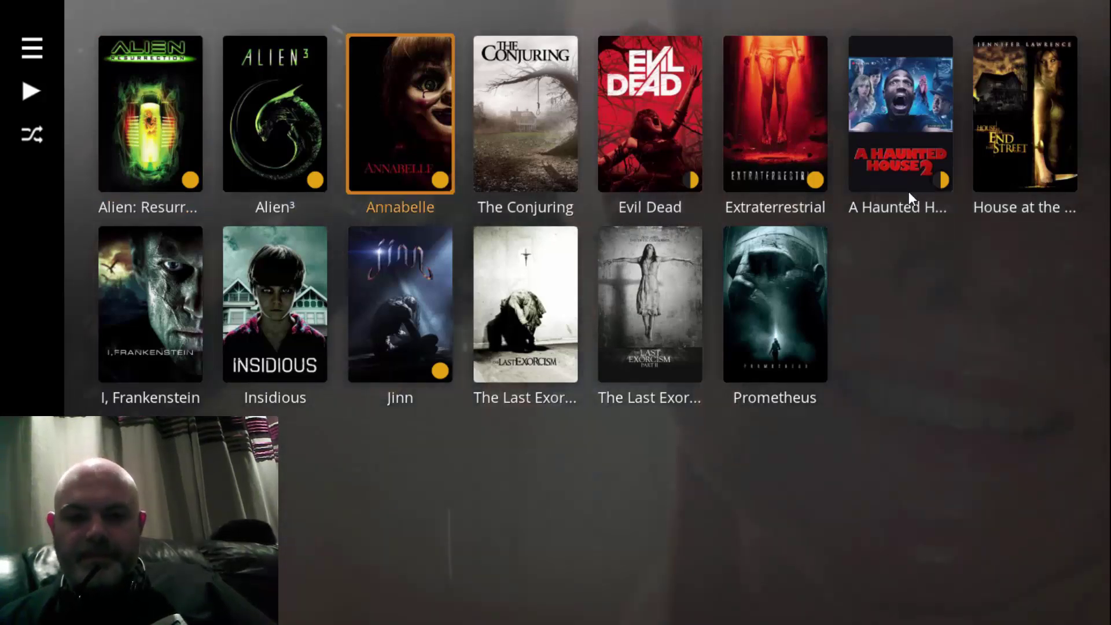
pyautogui.press('Return')
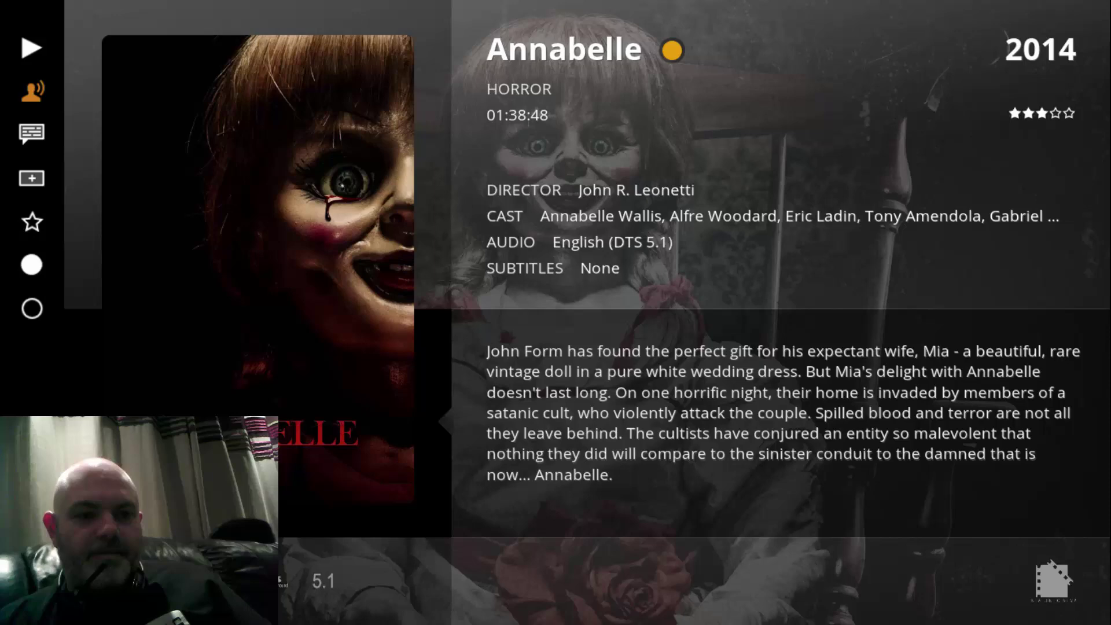
pyautogui.press('Down')
pyautogui.press('Down')
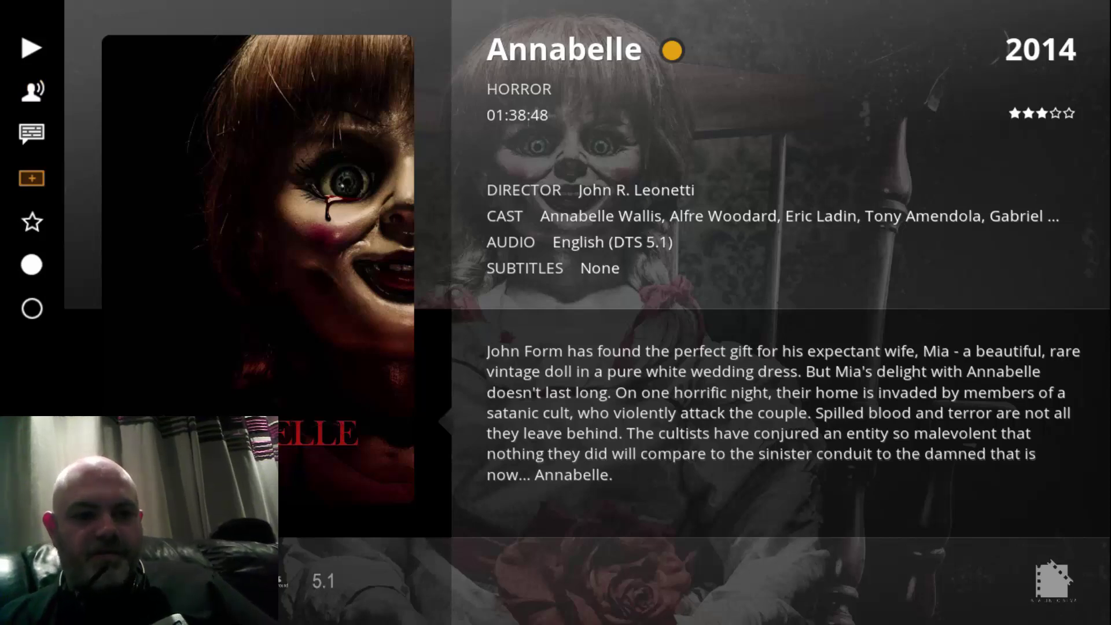
pyautogui.press('Return')
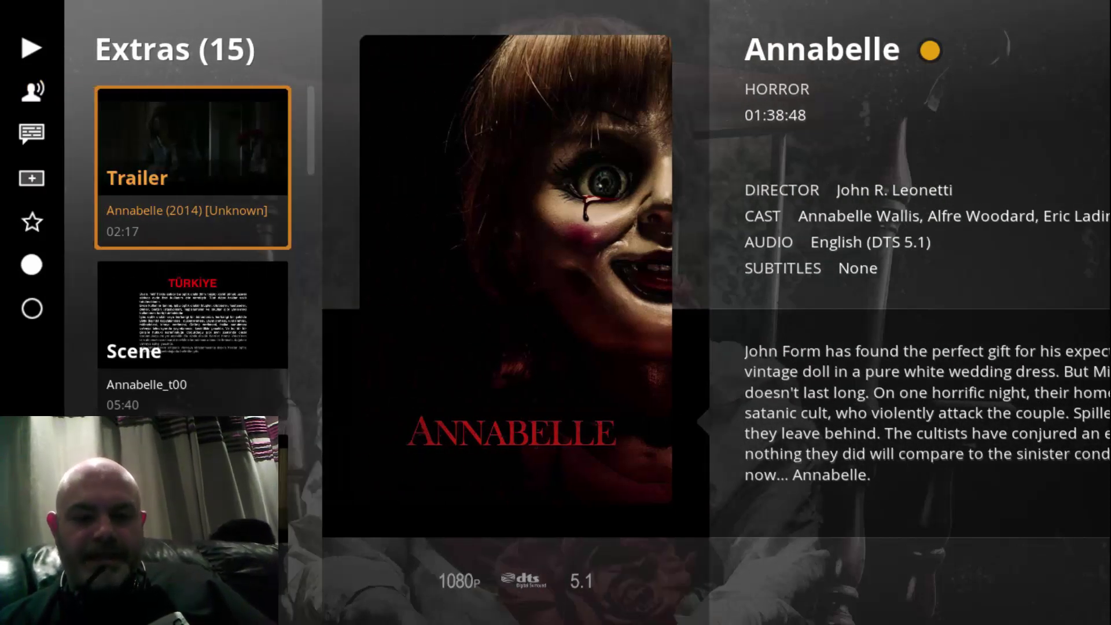
# Browse the scene extras and play Annabelle's 2:17 trailer.
pyautogui.press('Down')
pyautogui.press('Down')
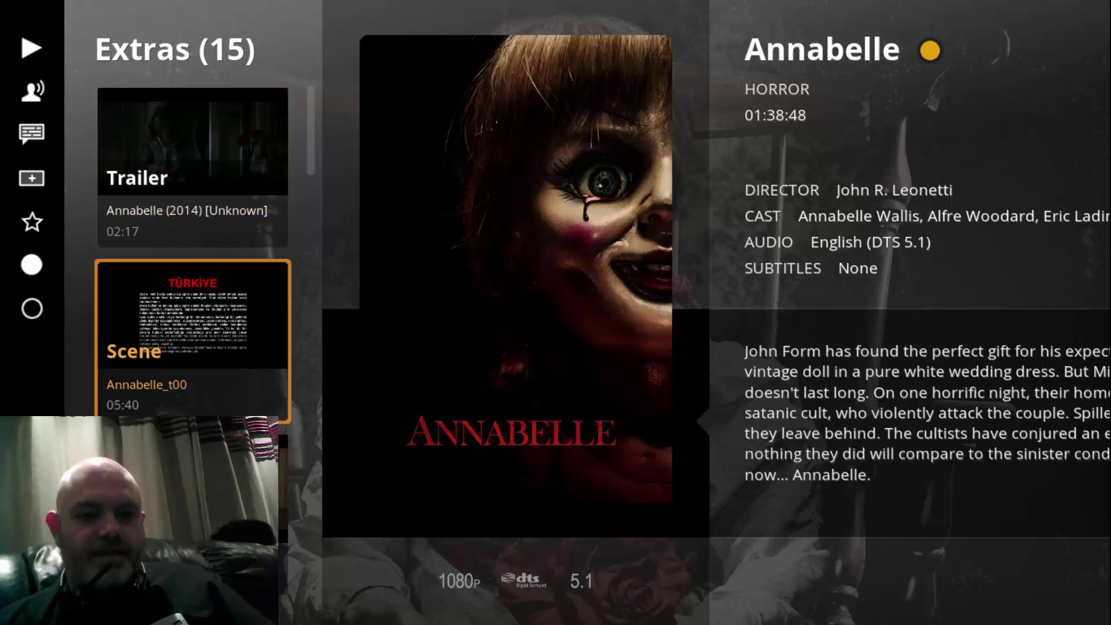
pyautogui.press('Up')
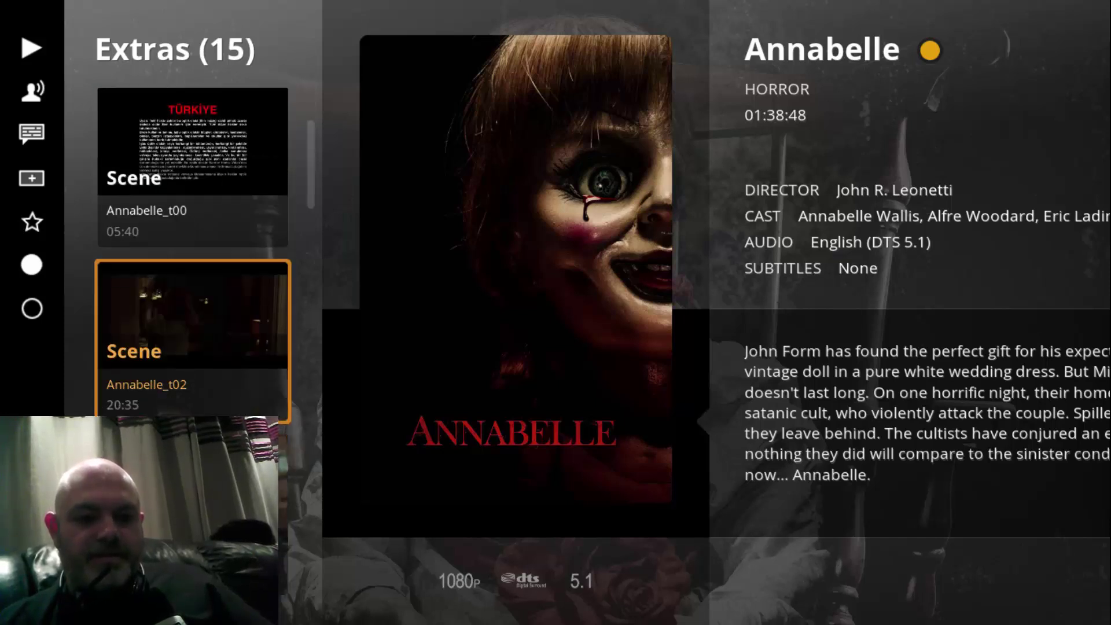
pyautogui.press('Down')
pyautogui.press('Down')
pyautogui.press('Down')
pyautogui.press('Up')
pyautogui.press('Up')
pyautogui.press('Up')
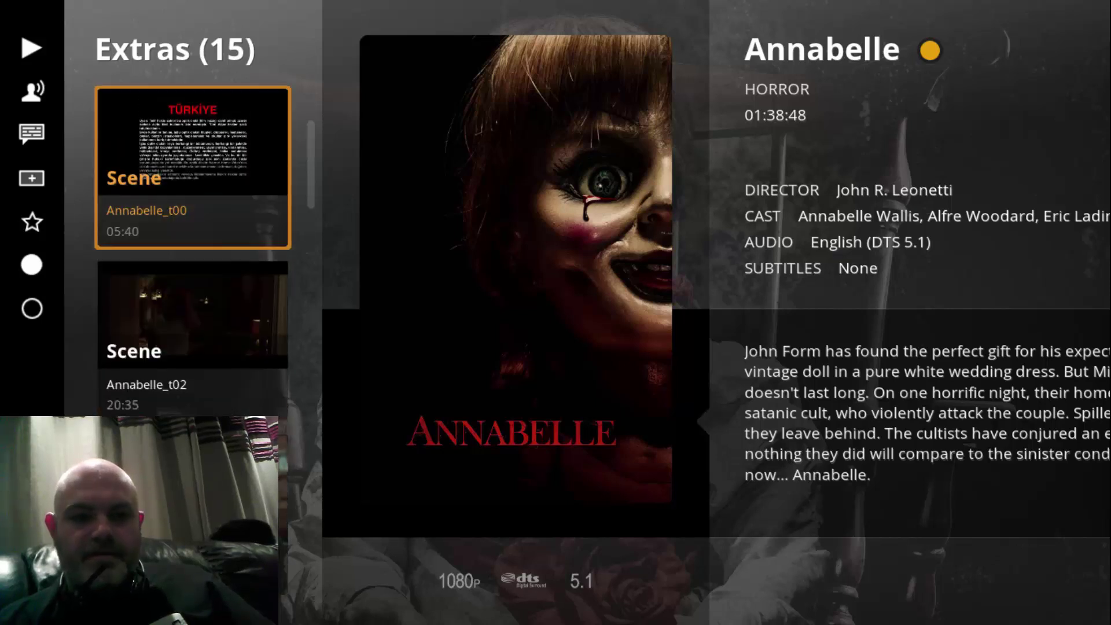
pyautogui.press('Up')
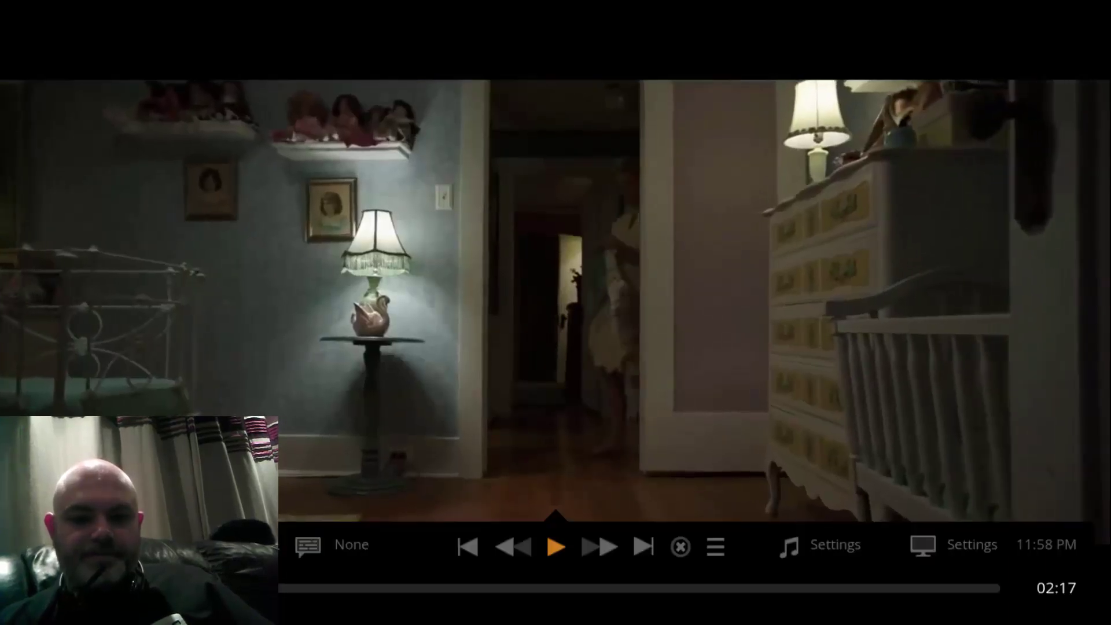
# Stop the trailer with x and step down through Annabelle's scene extras.
pyautogui.press('x')
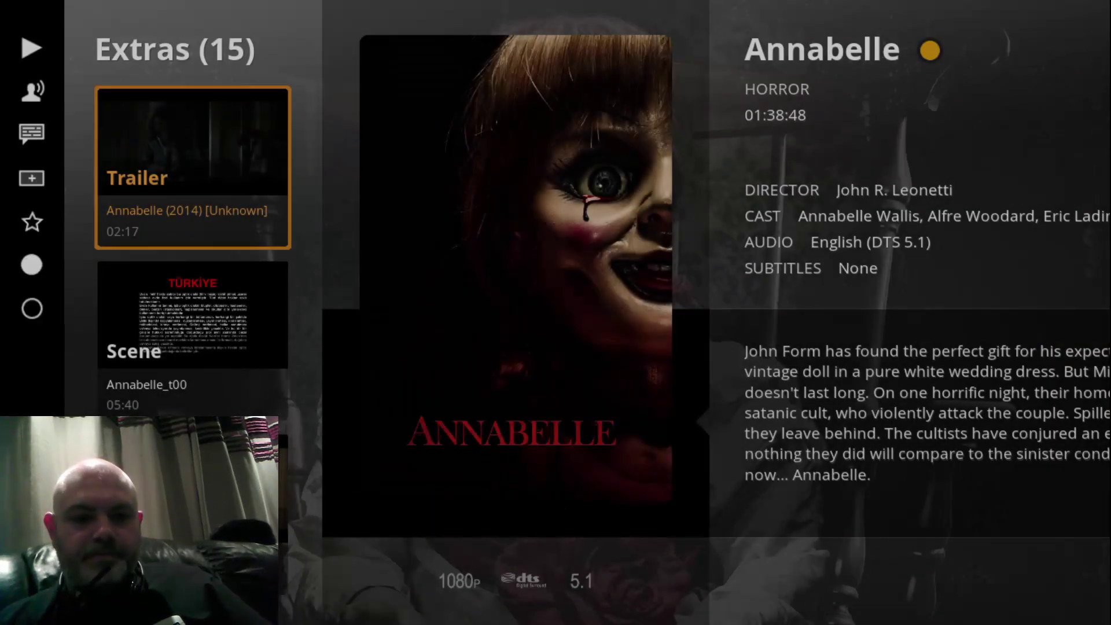
pyautogui.press('Down')
pyautogui.press('Down')
pyautogui.press('Down')
pyautogui.press('Down')
pyautogui.press('Down')
pyautogui.press('Down')
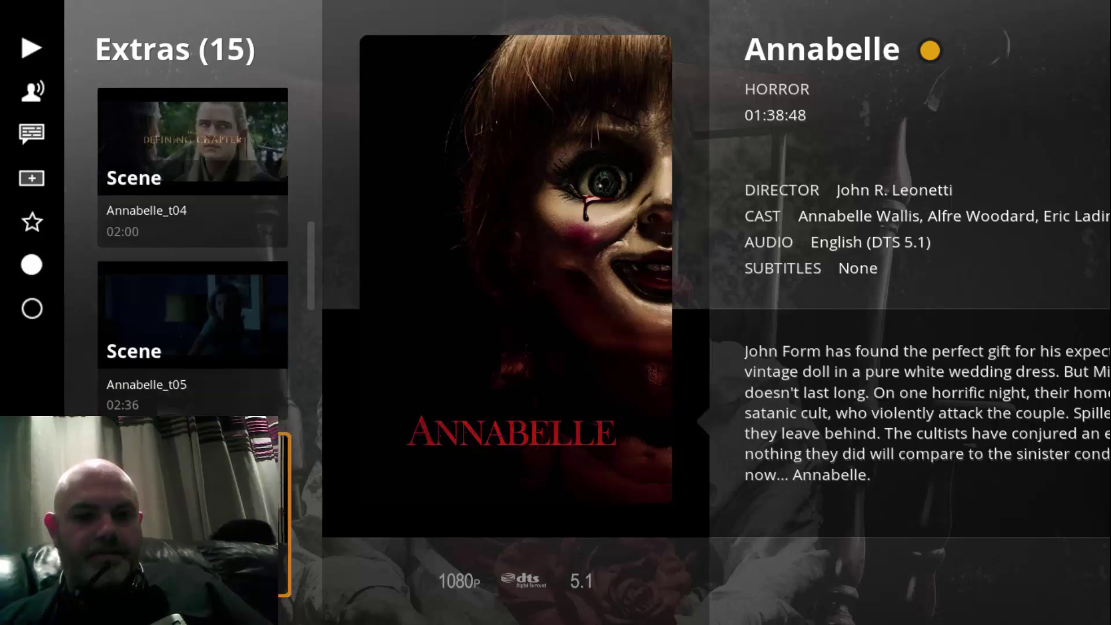
pyautogui.press('Down')
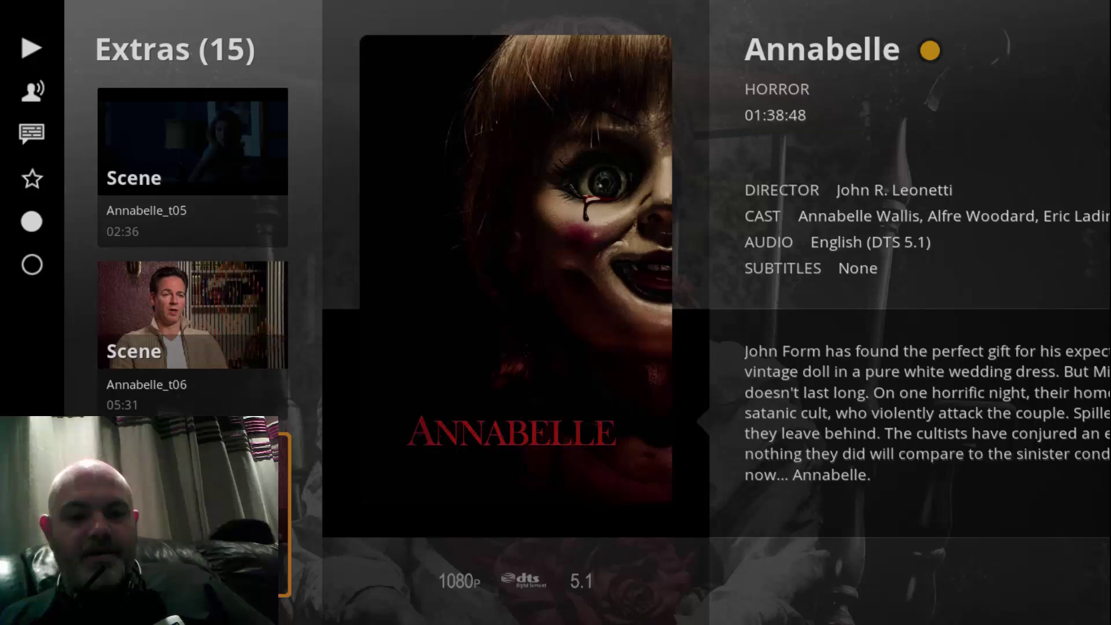
pyautogui.press('Up')
pyautogui.press('Up')
pyautogui.press('Up')
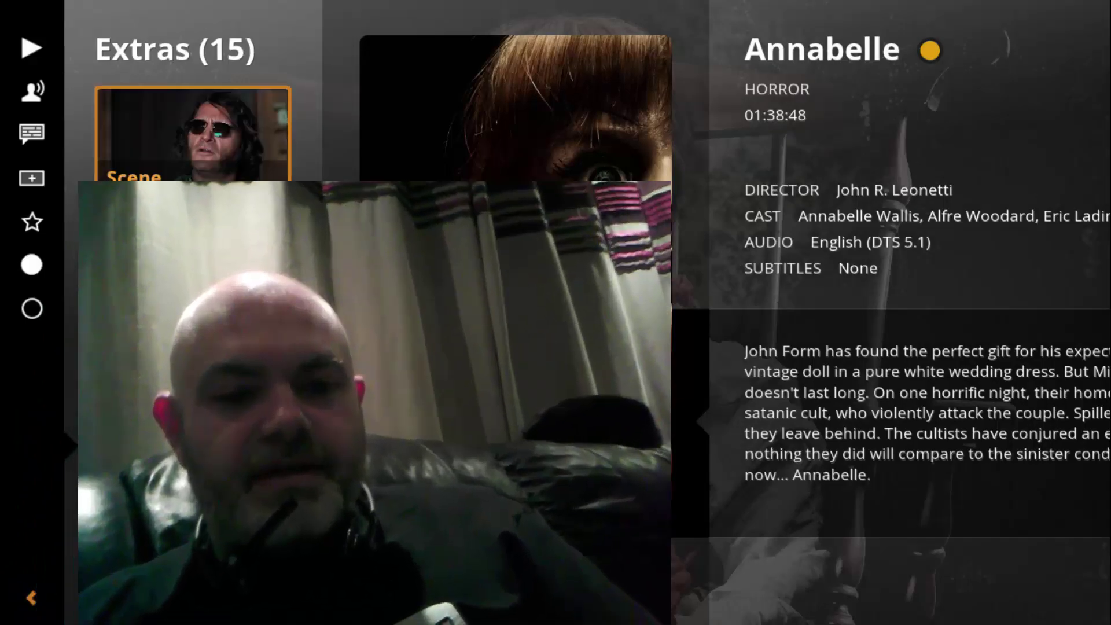